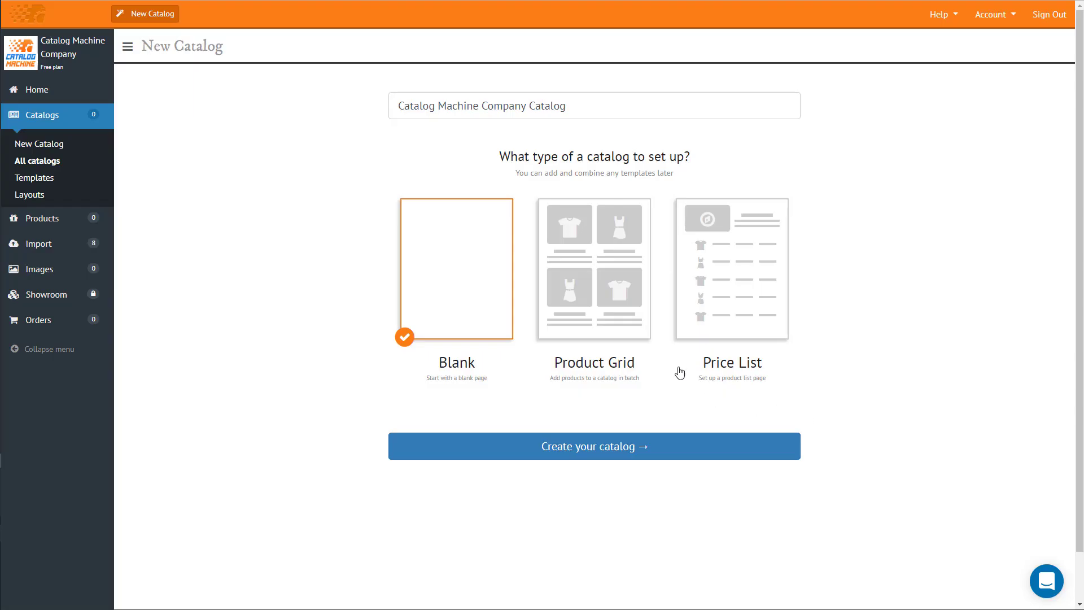
Create a new catalog of the Product Grid type.
click(633, 317)
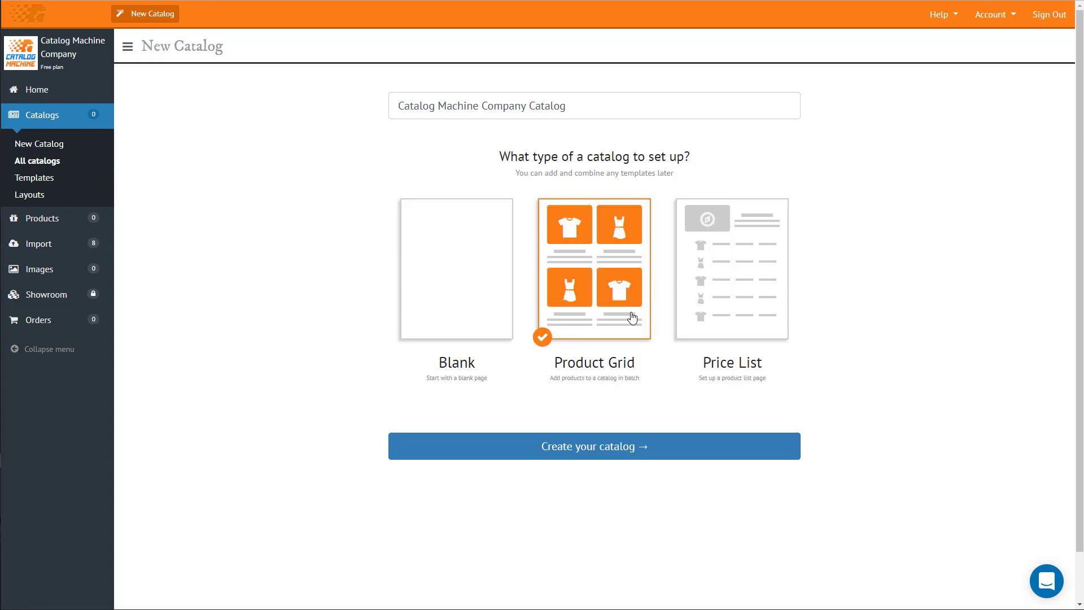
click(633, 450)
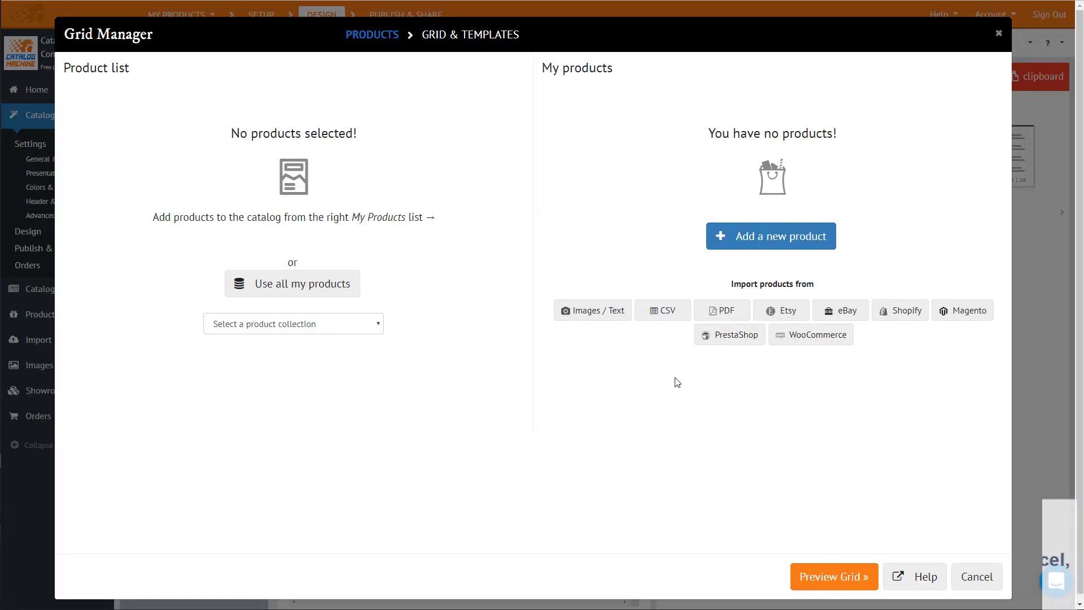
Start a CSV product import and choose the my-products file to upload.
click(669, 317)
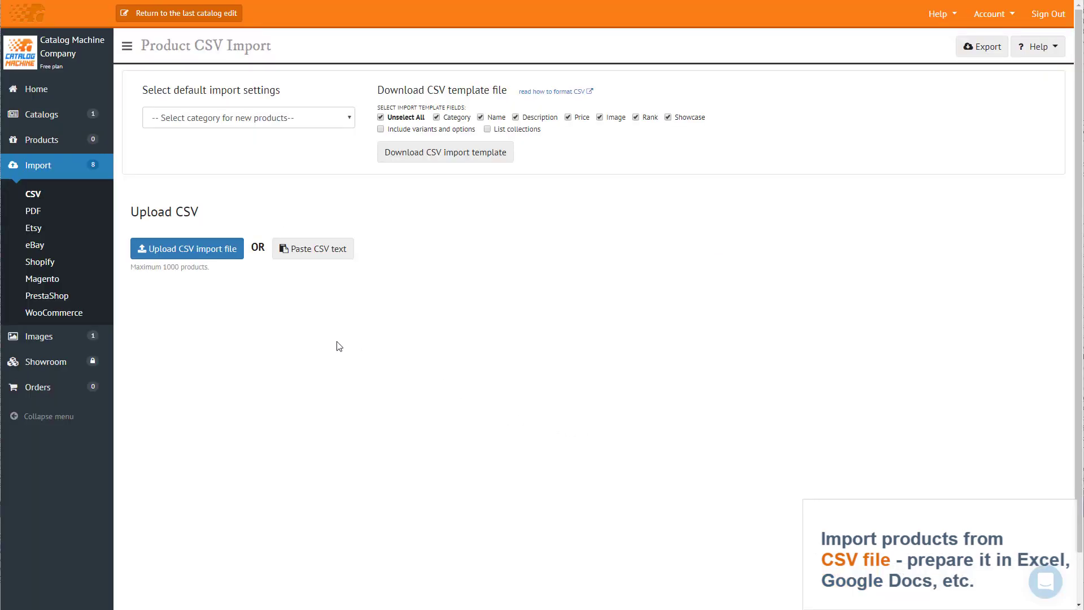
click(219, 256)
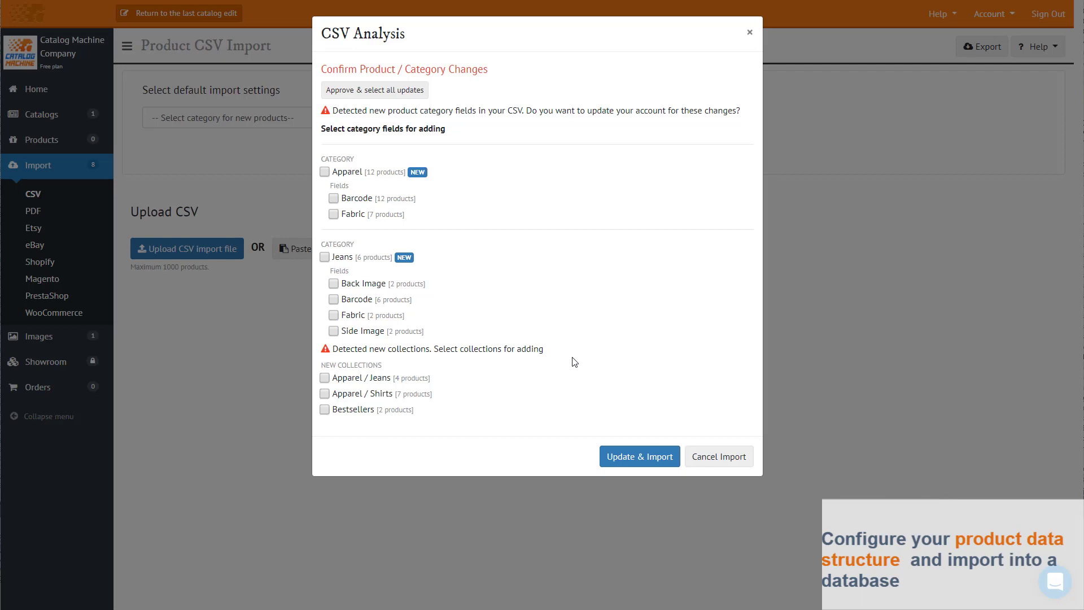
Approve all detected updates, make Back Image and Side Image image fields, then import.
click(417, 90)
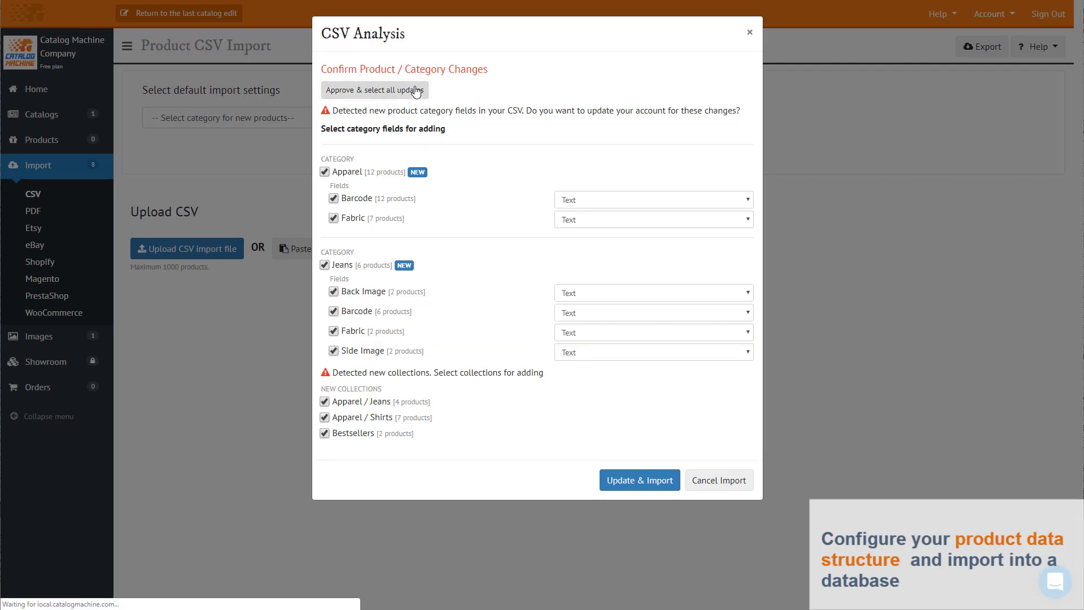
click(578, 298)
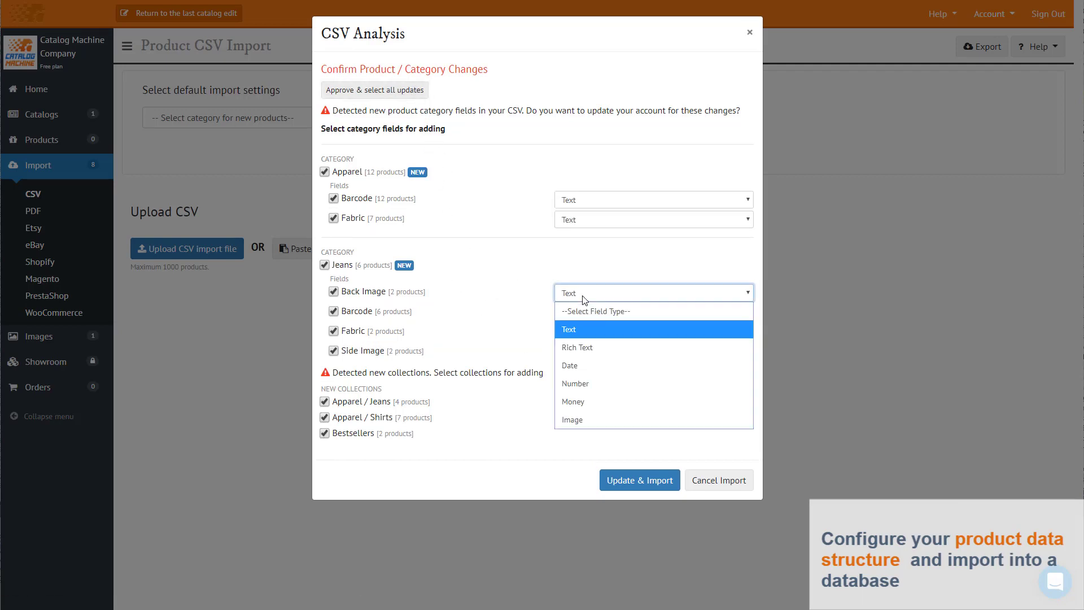
click(593, 417)
click(613, 359)
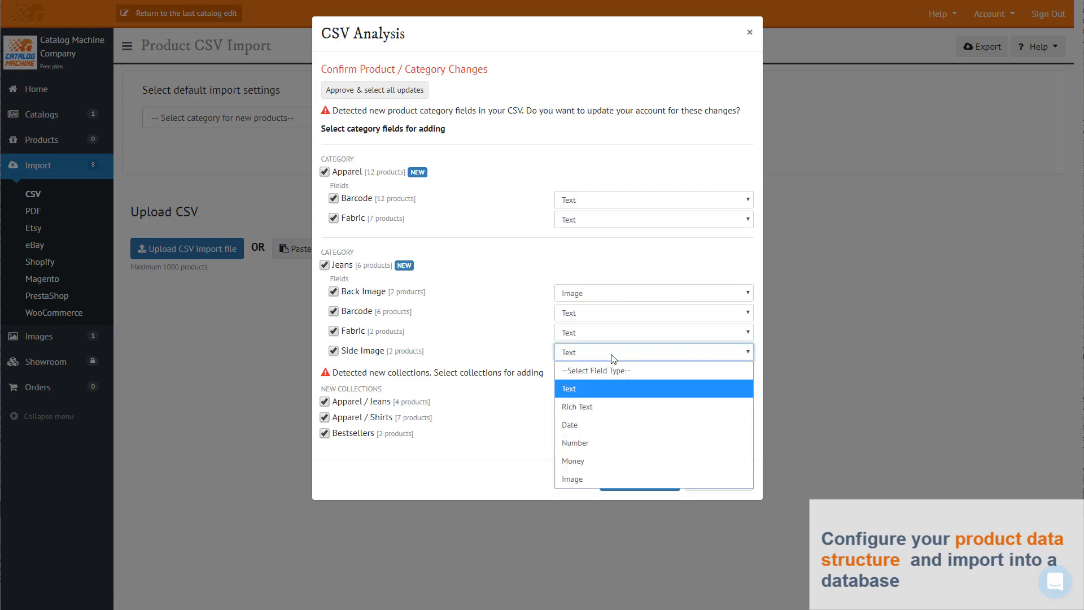
click(594, 476)
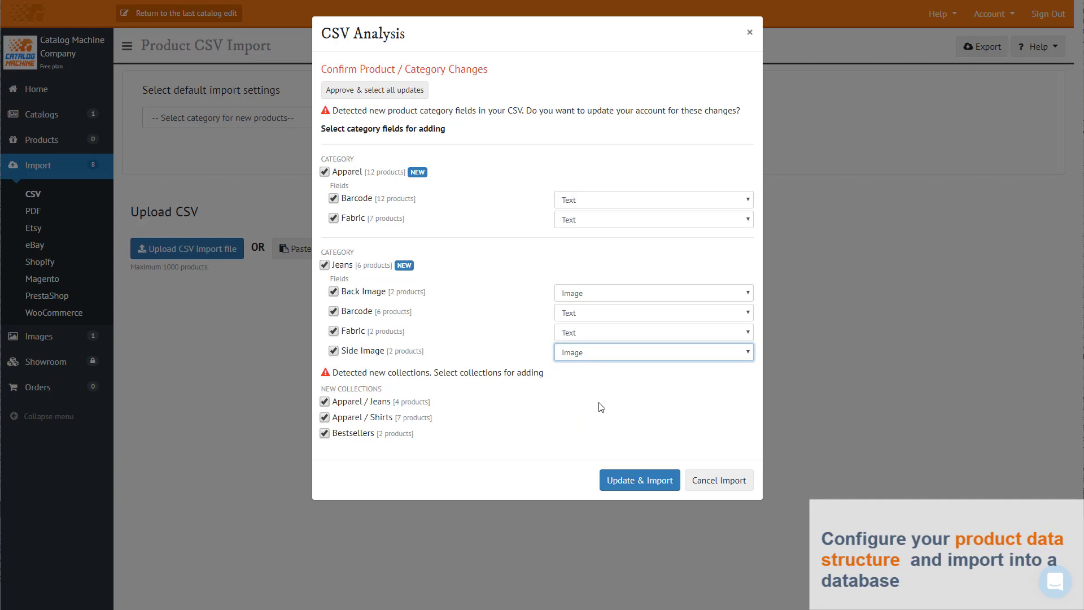
click(630, 480)
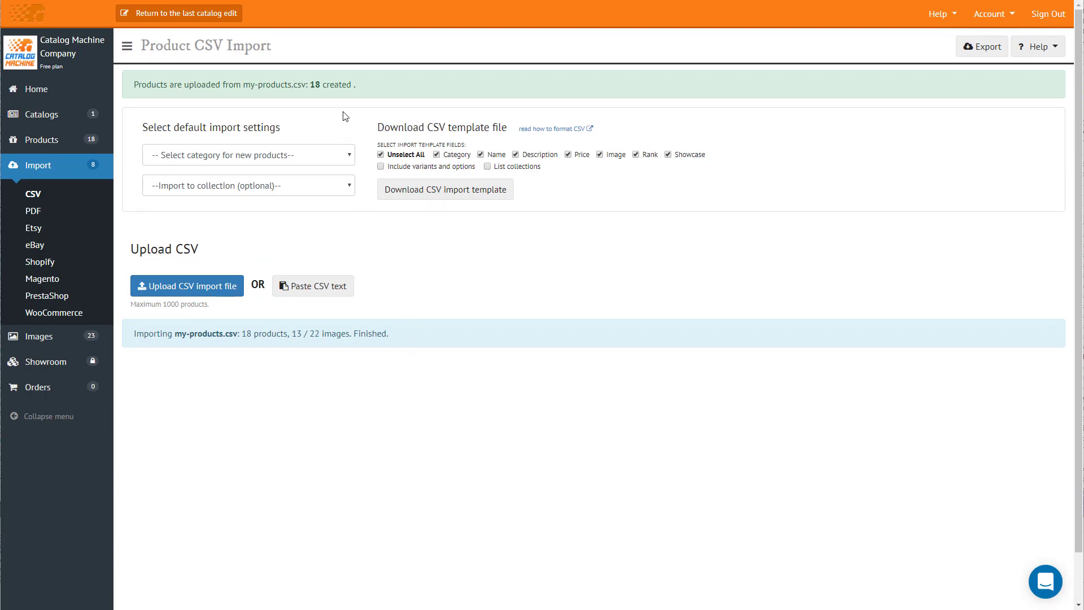
Add all 18 products to the grid, move Pocket shirt up one place, and preview.
click(210, 21)
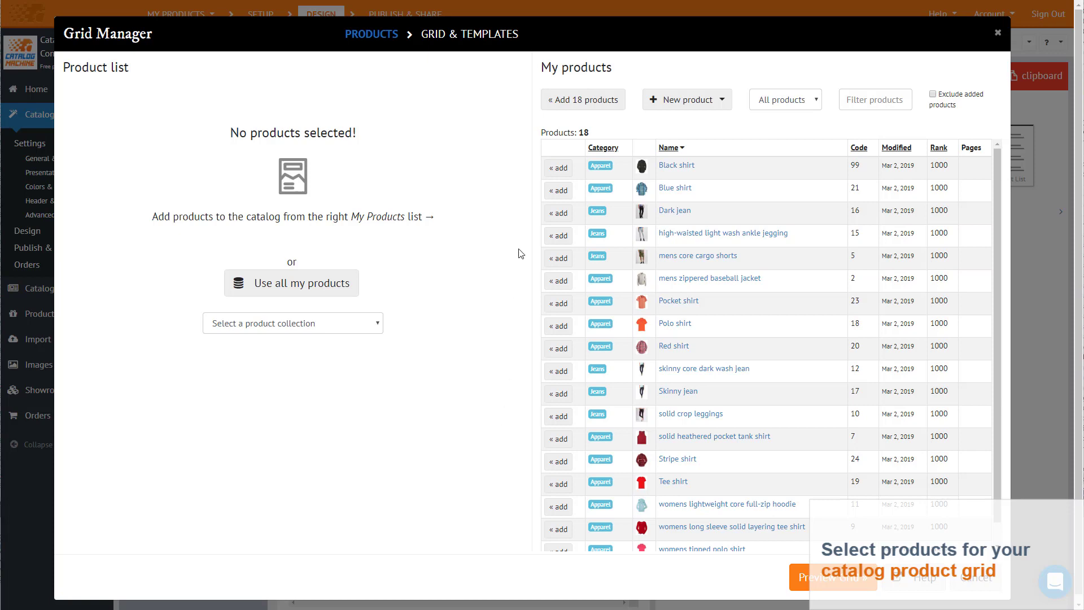
click(581, 102)
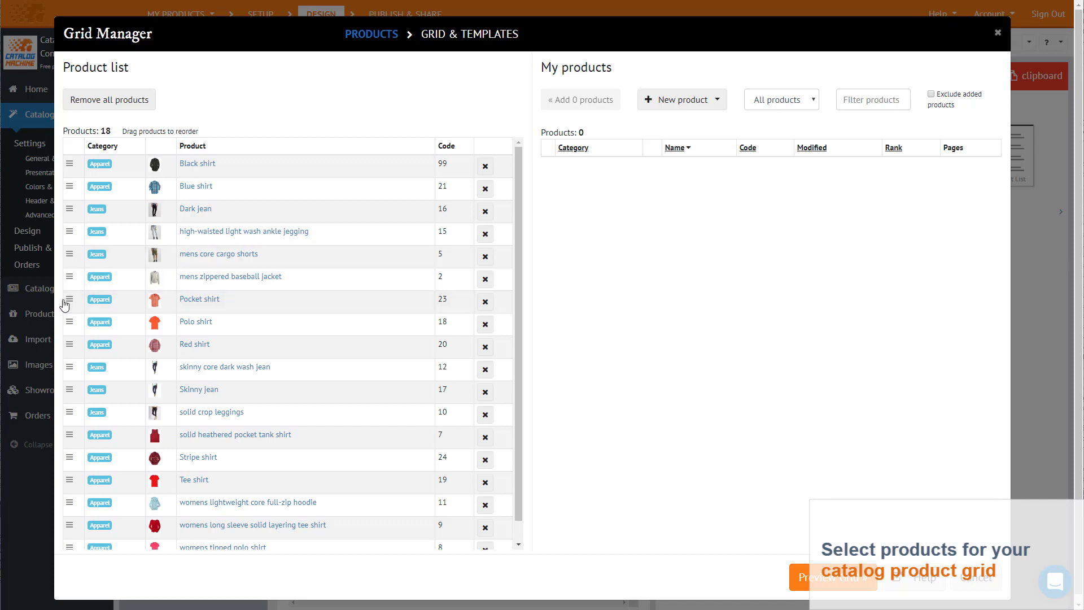
drag(69, 301, 68, 276)
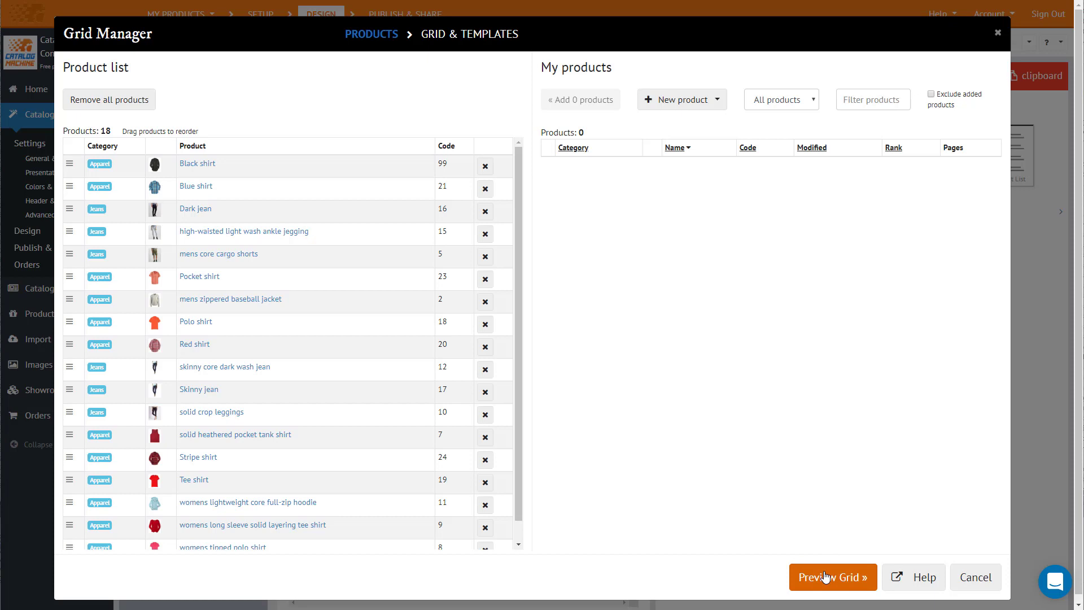
click(825, 577)
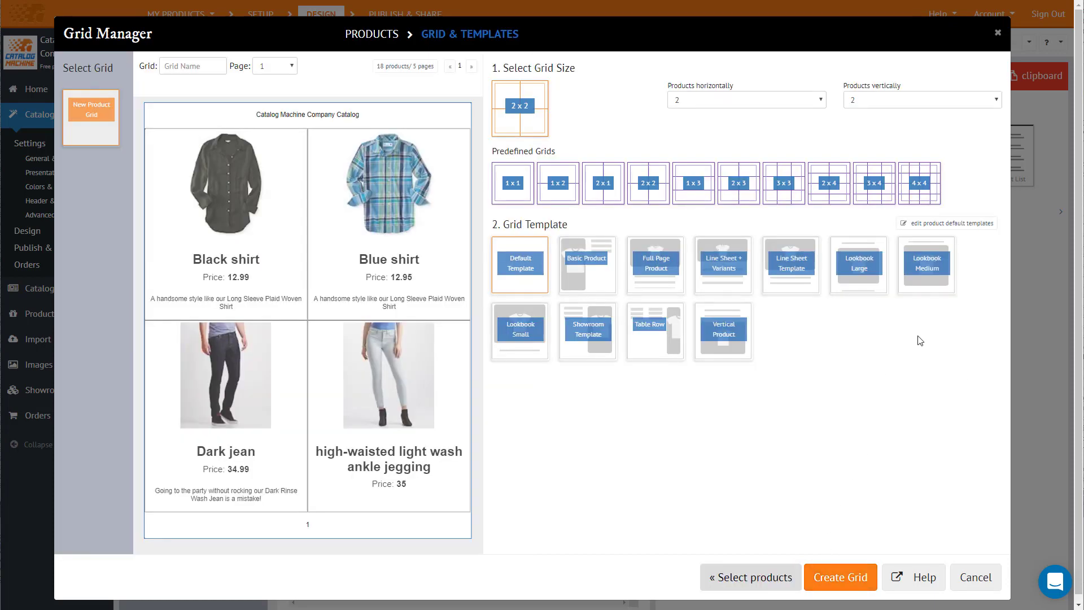
Create the grid pages with a 2x4 layout and the Line Sheet + Variants template.
click(688, 198)
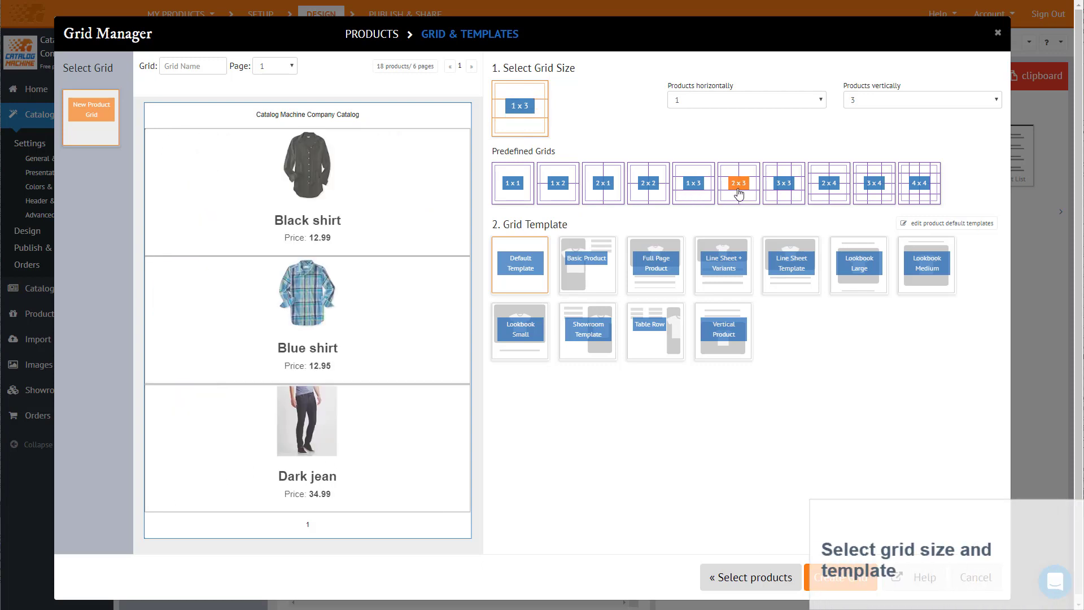
click(830, 191)
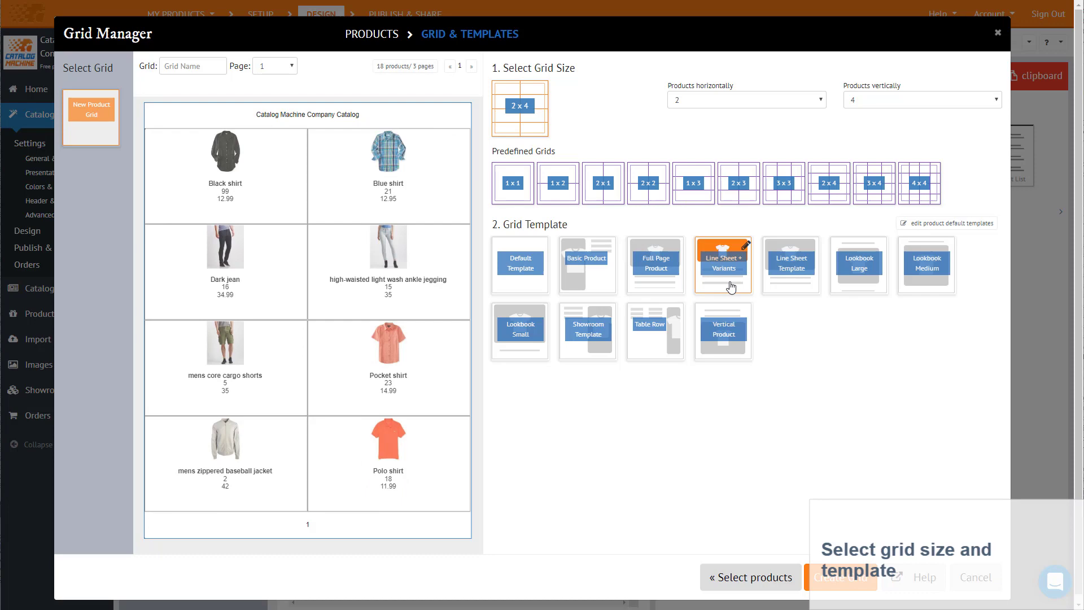
click(835, 581)
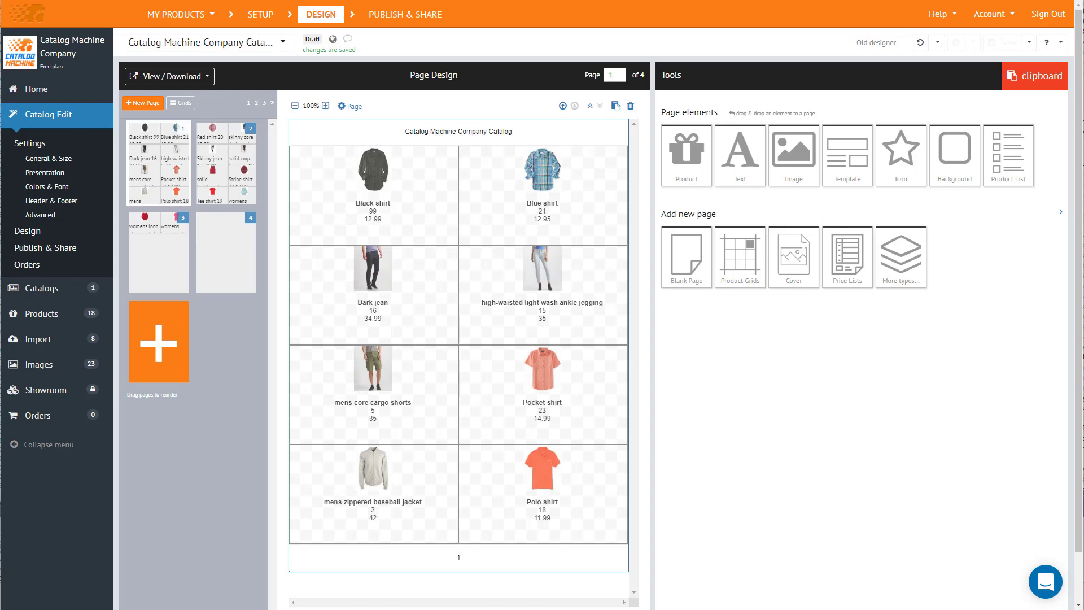
Apply the Basic Product template, move the zippered baseball jacket to fourth, and update the grid.
click(176, 104)
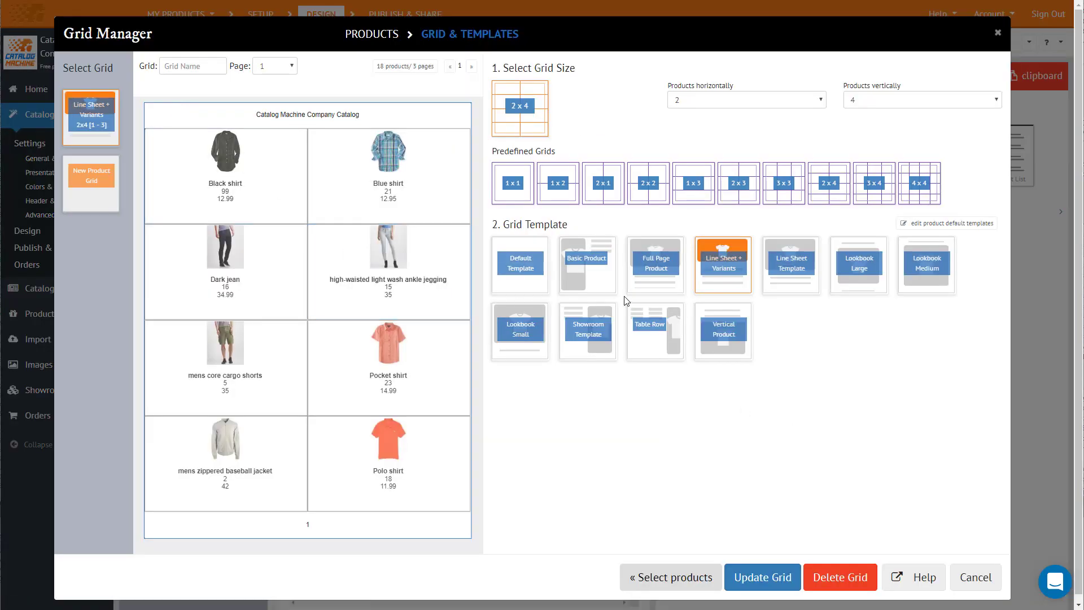
click(590, 276)
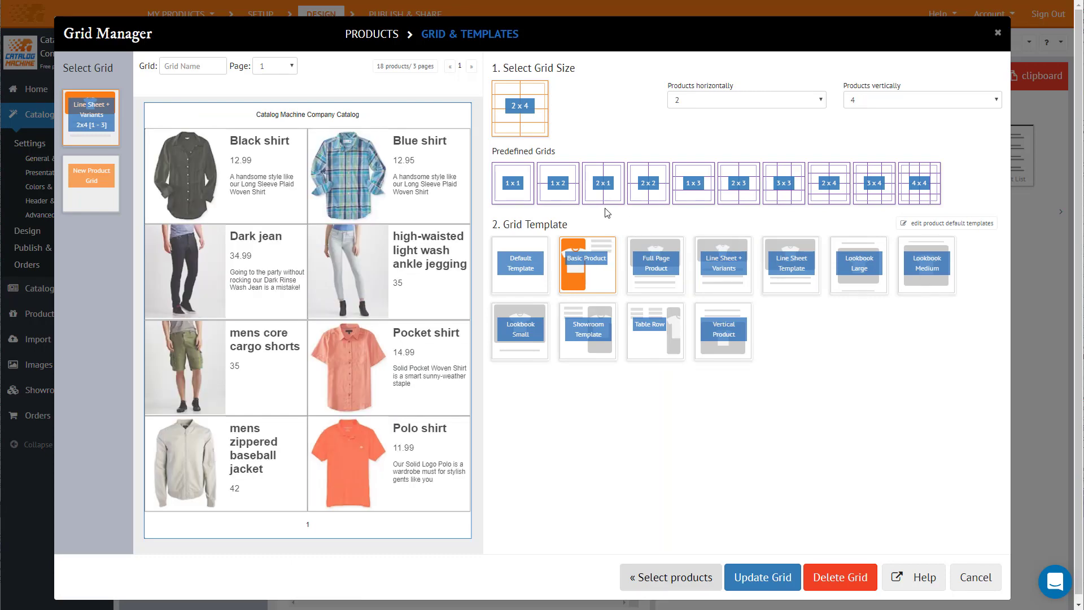
click(373, 41)
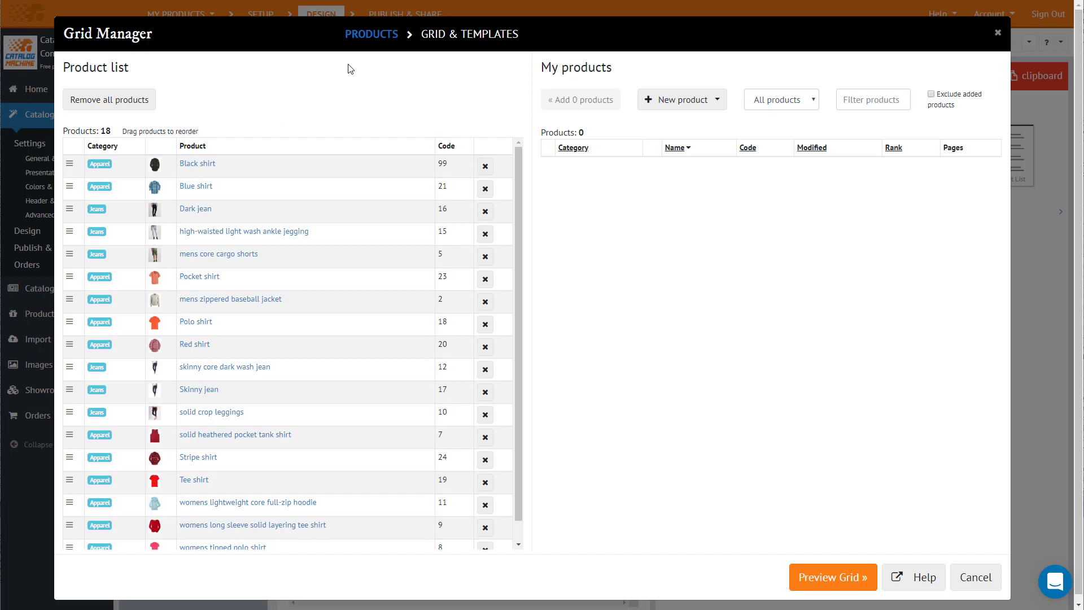
drag(70, 299, 77, 234)
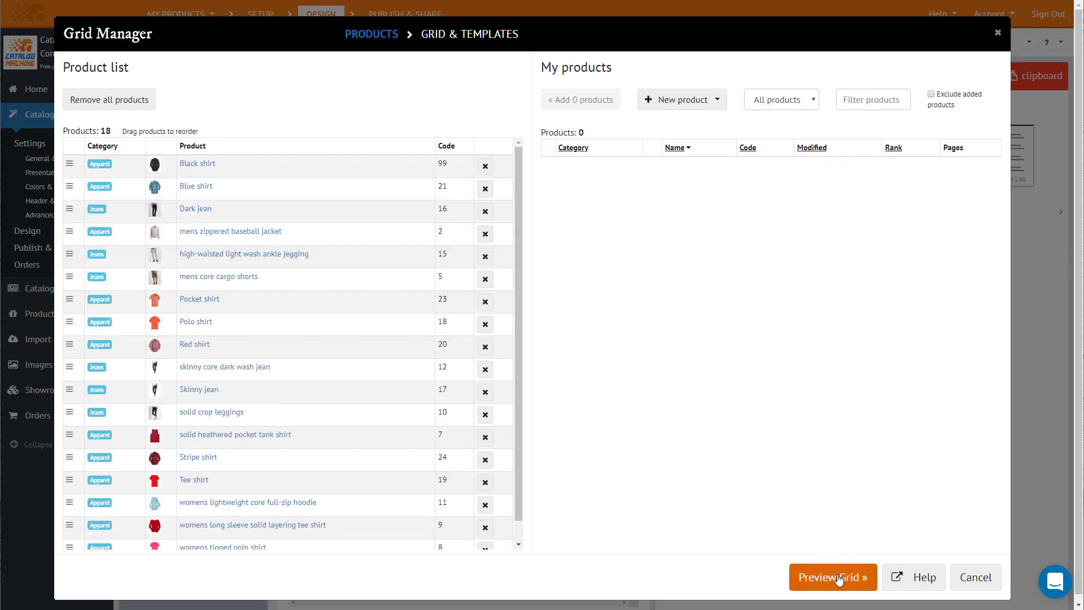
click(838, 577)
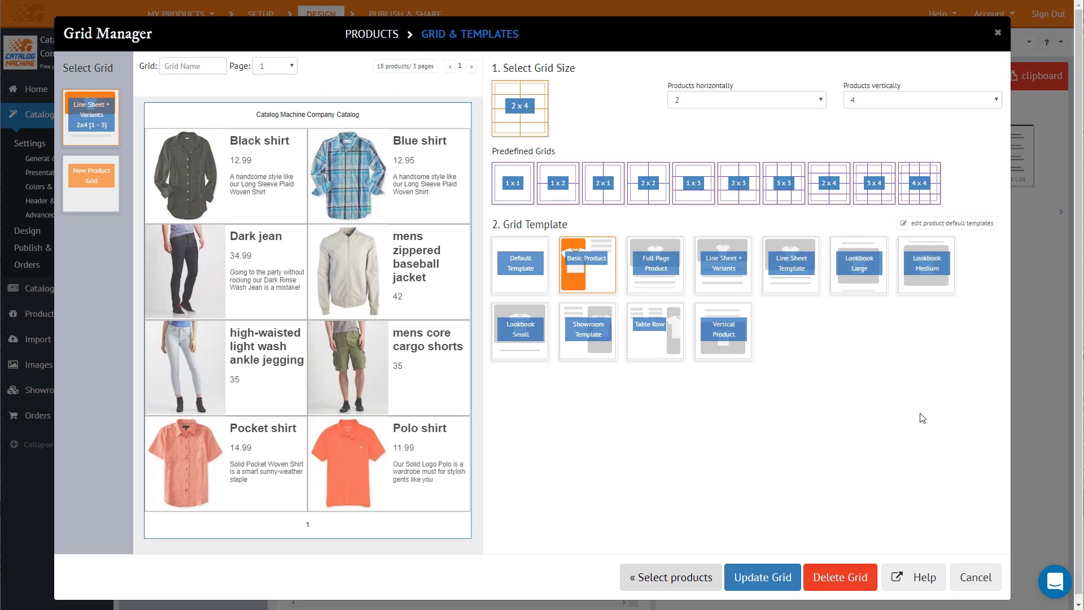
click(763, 580)
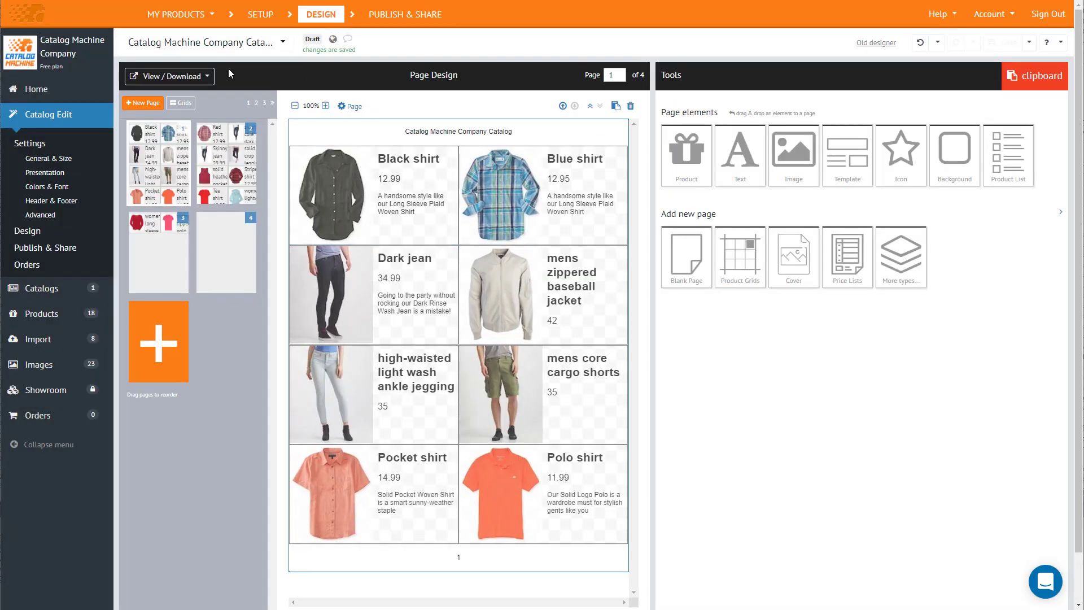
click(200, 77)
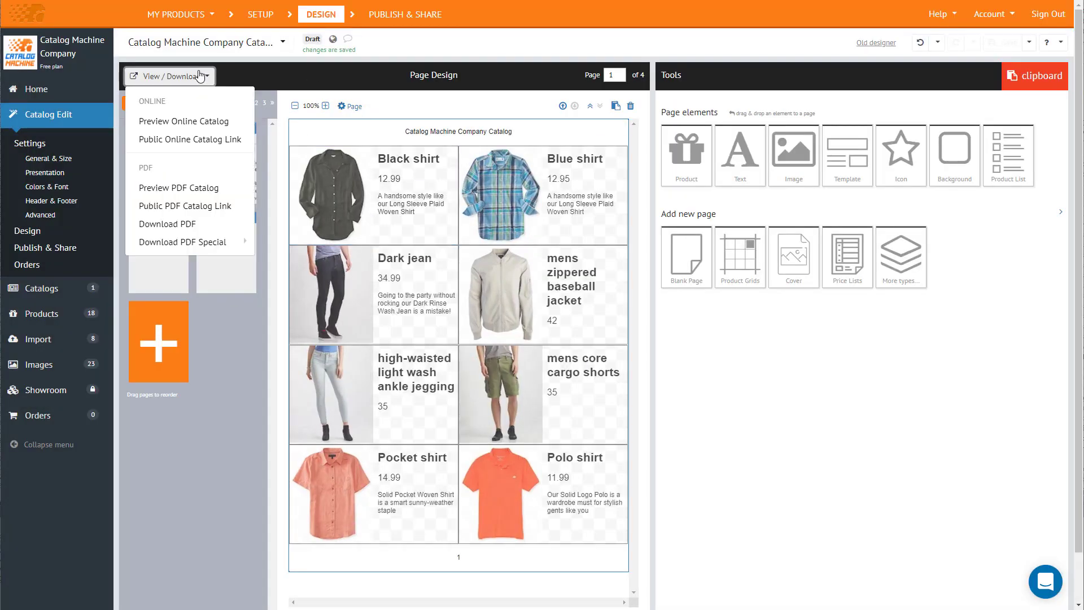
click(195, 120)
click(864, 366)
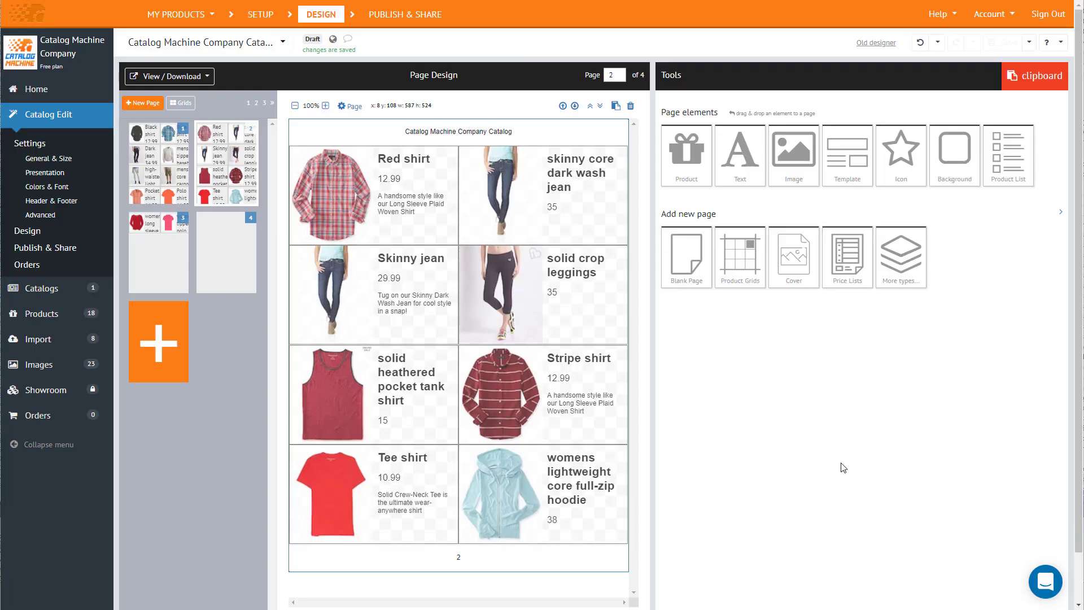
Add a 'Cover: full page image' page and move it to position 1.
click(803, 287)
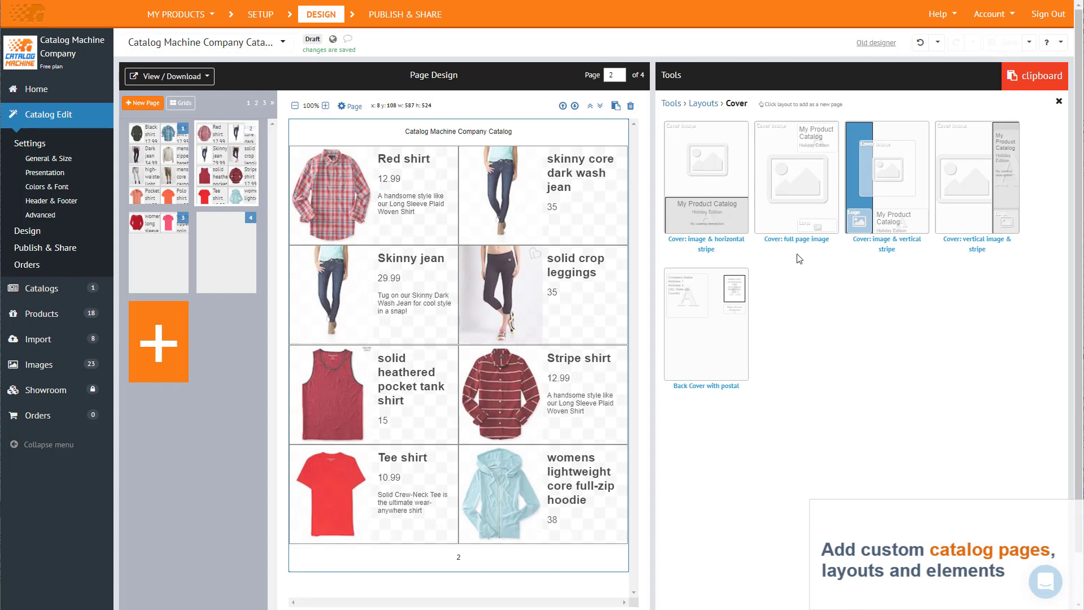
click(796, 203)
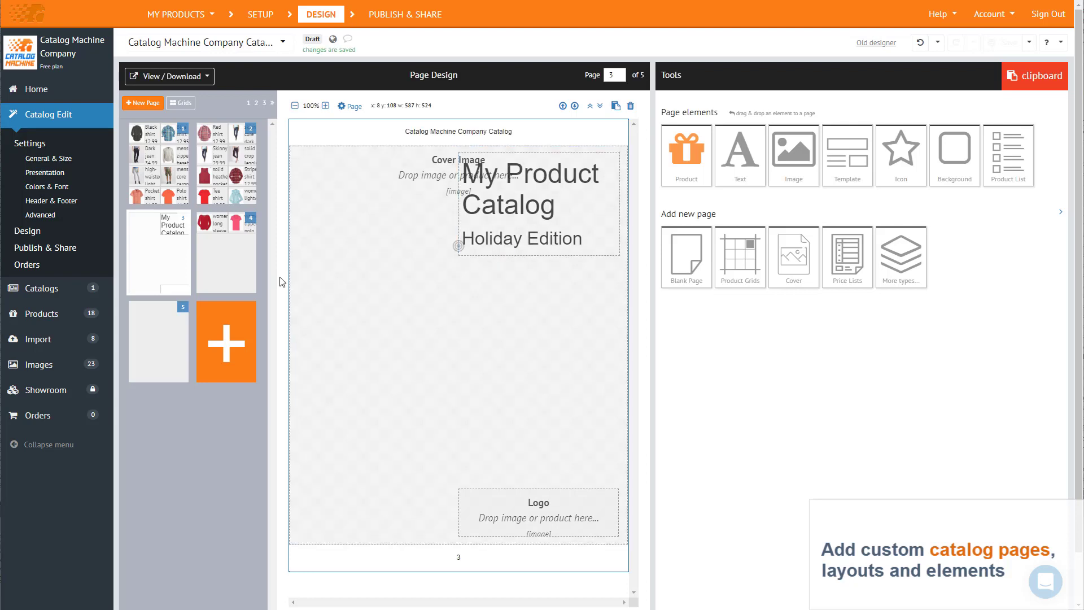
mouse_move(158, 253)
drag(164, 254, 162, 173)
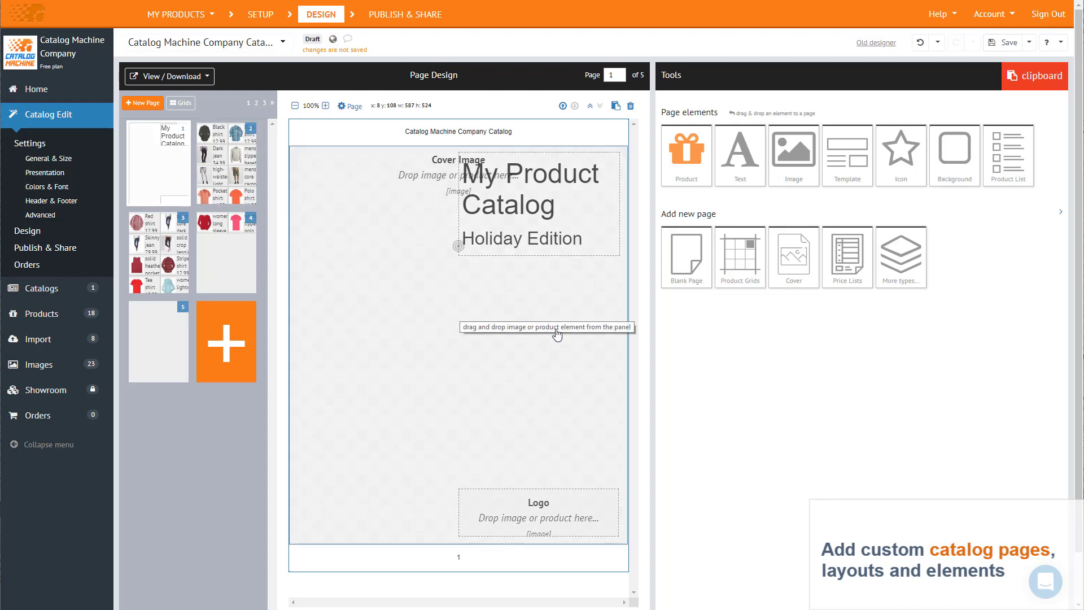
Upload cover.jpg into the Cover Image area and put the Catalog Machine logo in the Logo area.
click(797, 173)
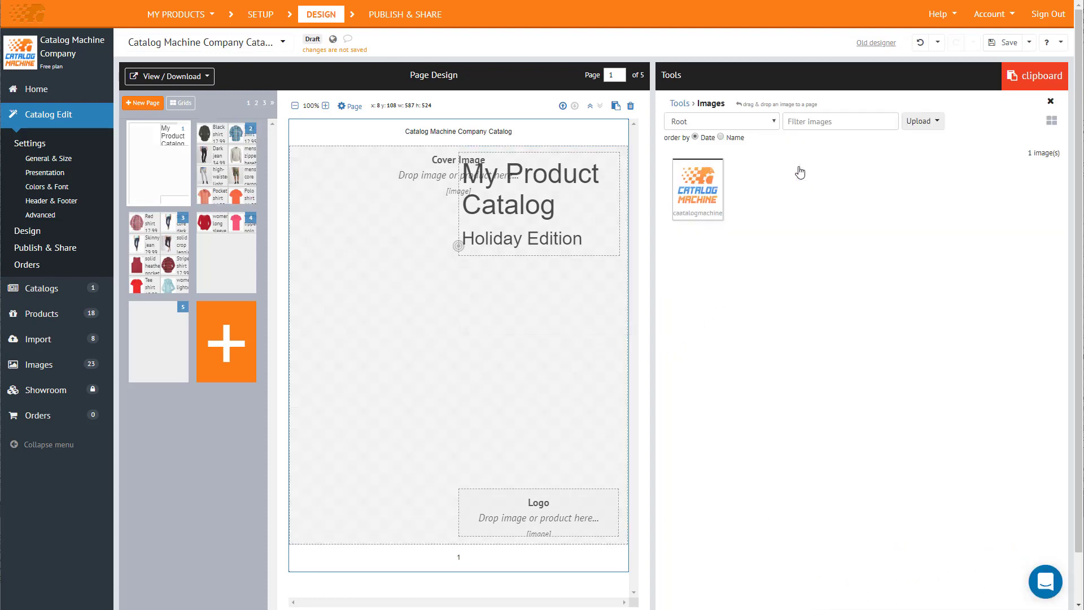
click(922, 122)
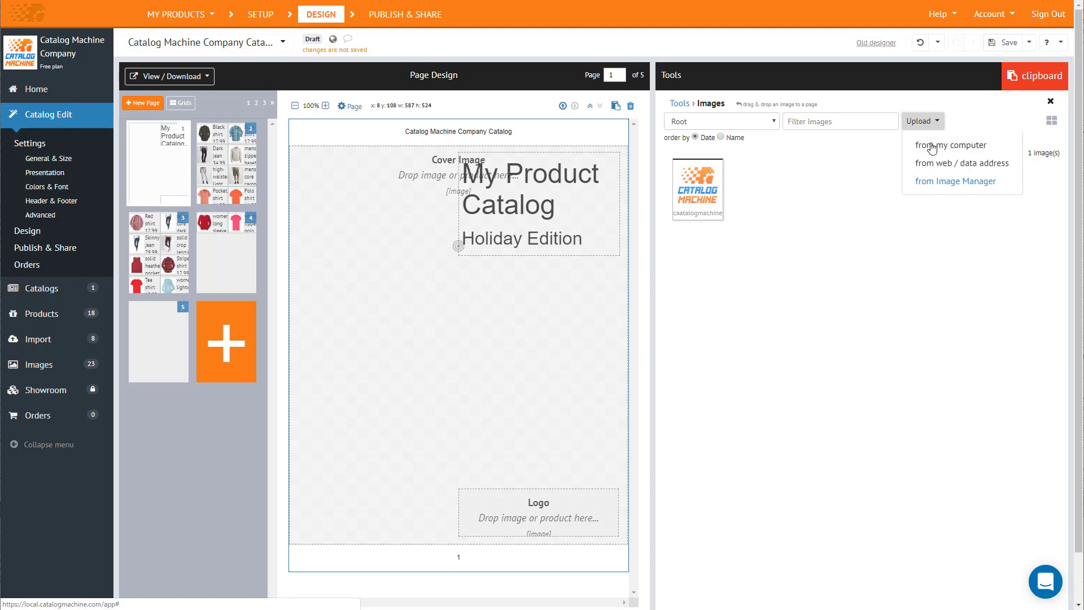
click(932, 146)
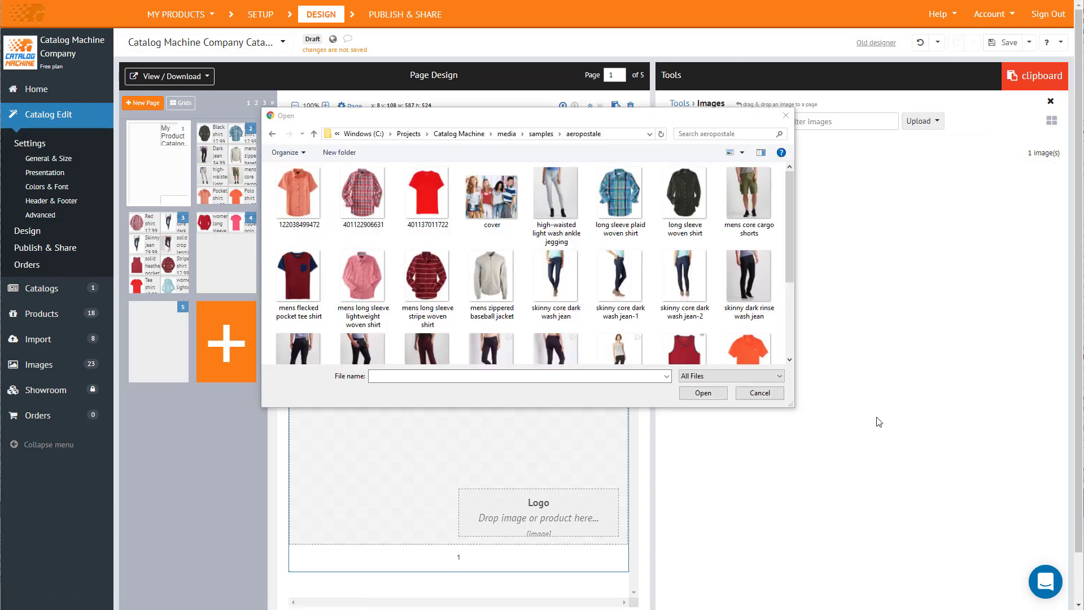
click(499, 190)
click(704, 392)
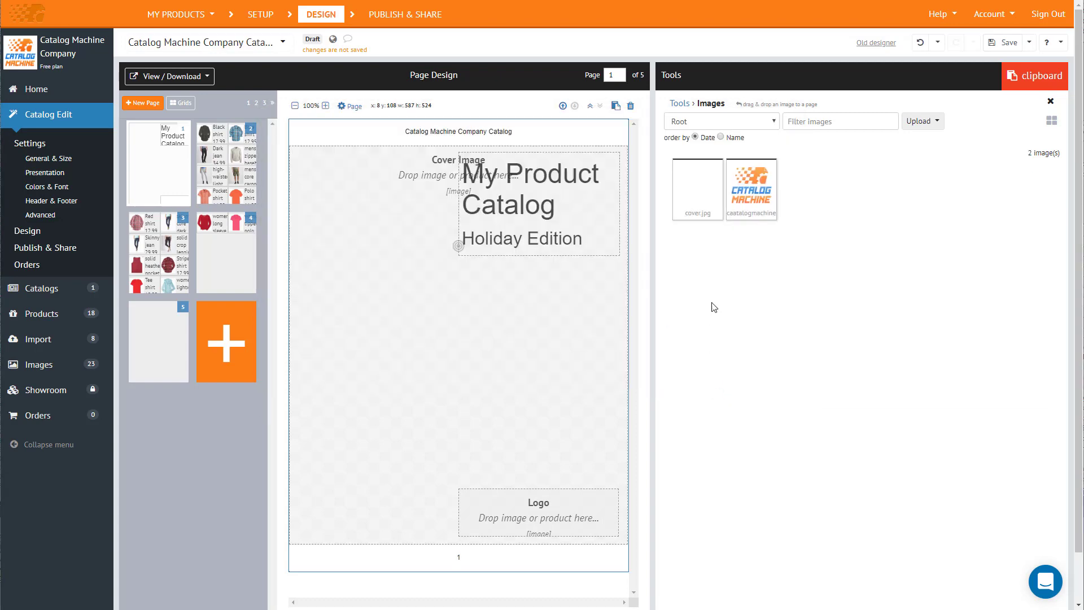
drag(698, 195, 457, 304)
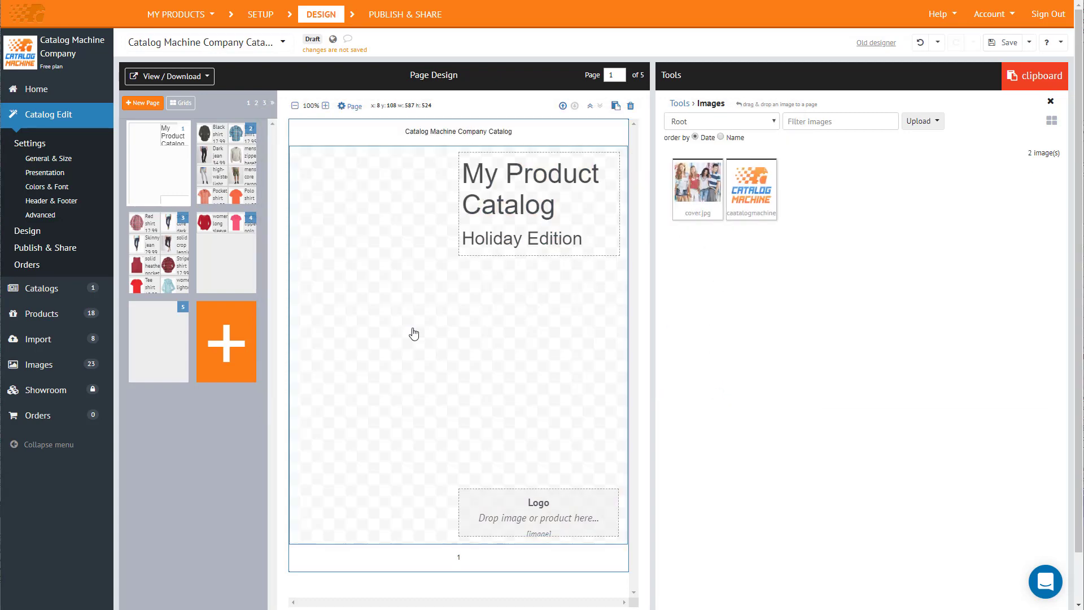
drag(752, 187, 529, 511)
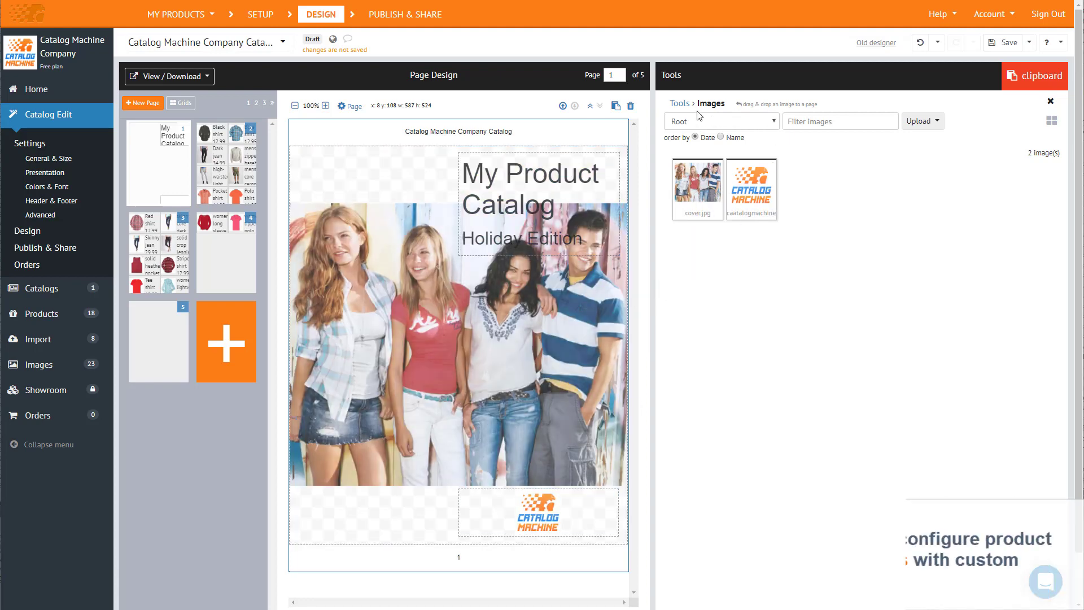
Add a Basic Price List of all 18 products with an Image column right after Code.
click(1049, 103)
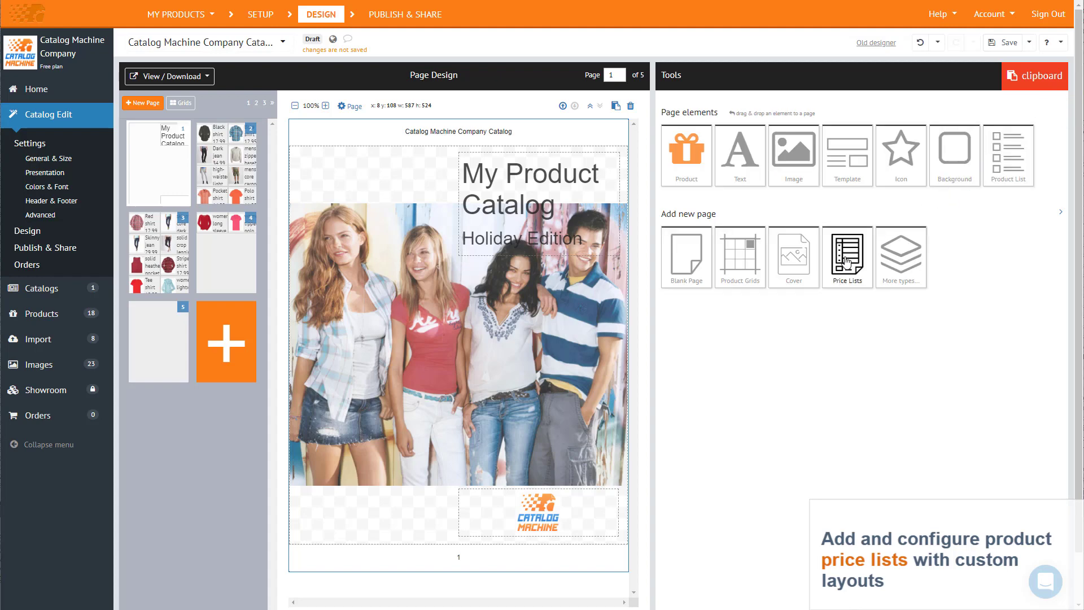
click(845, 262)
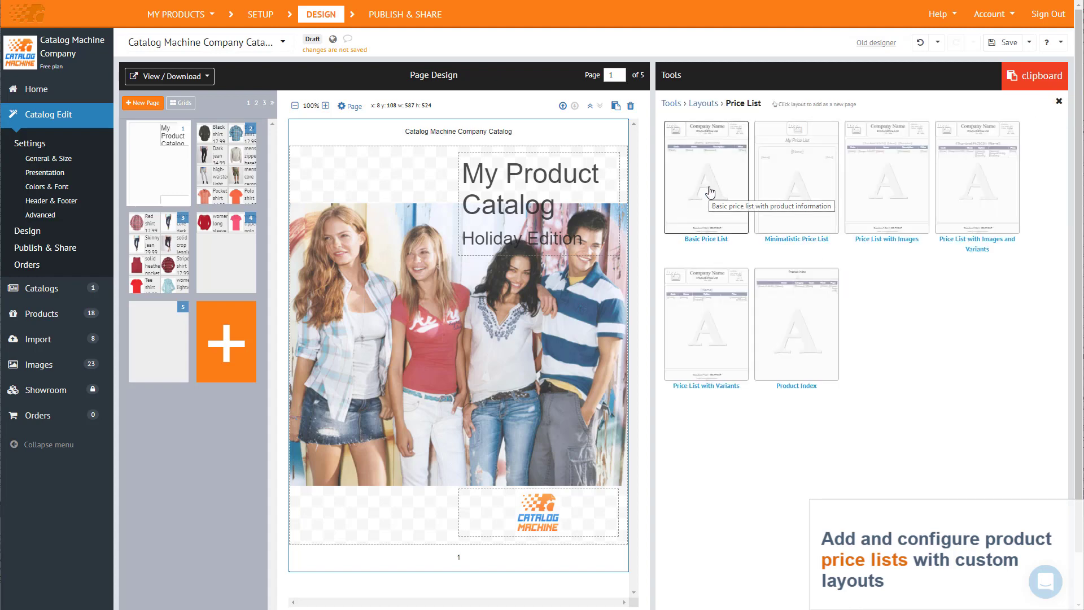
click(709, 192)
click(359, 176)
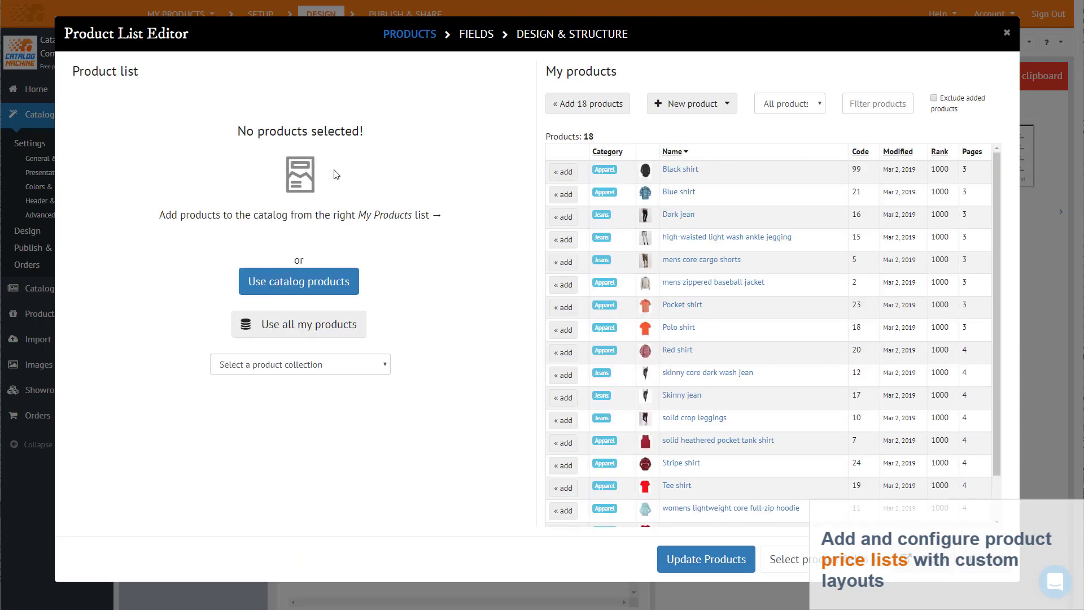
click(600, 112)
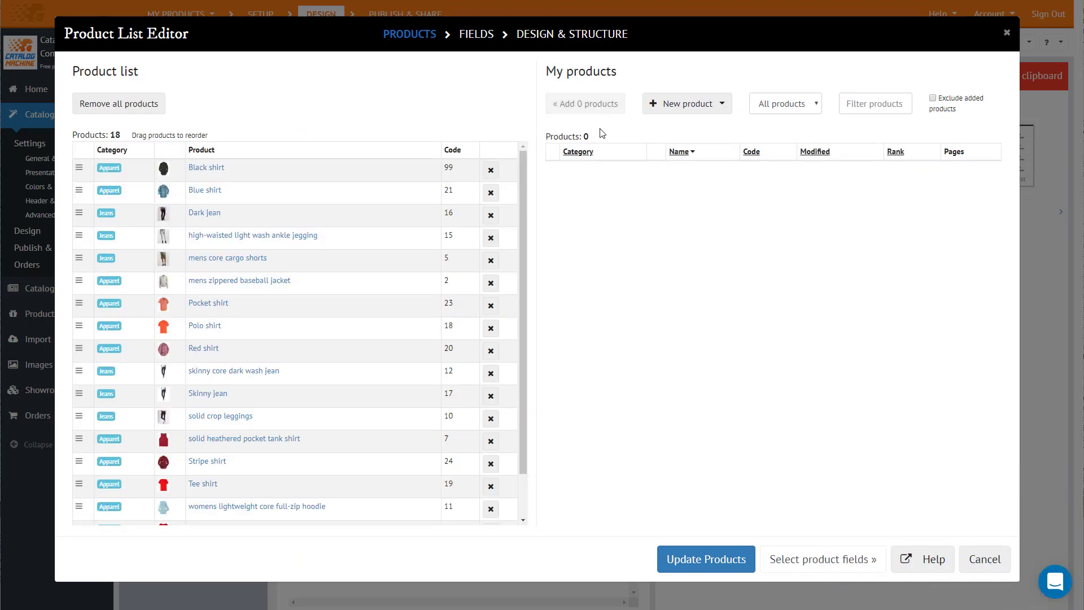
click(813, 561)
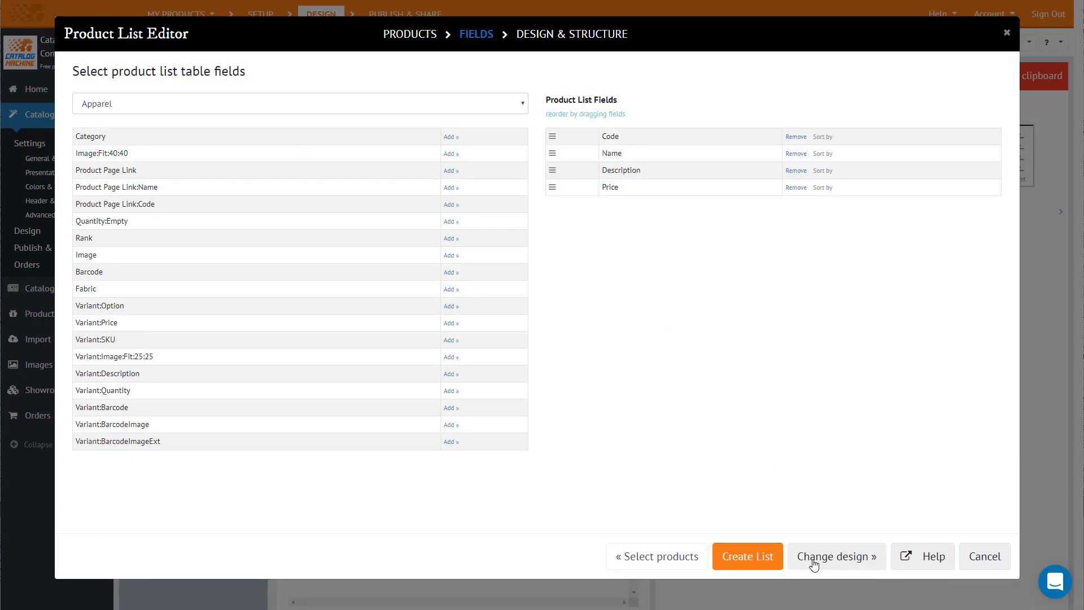
click(451, 153)
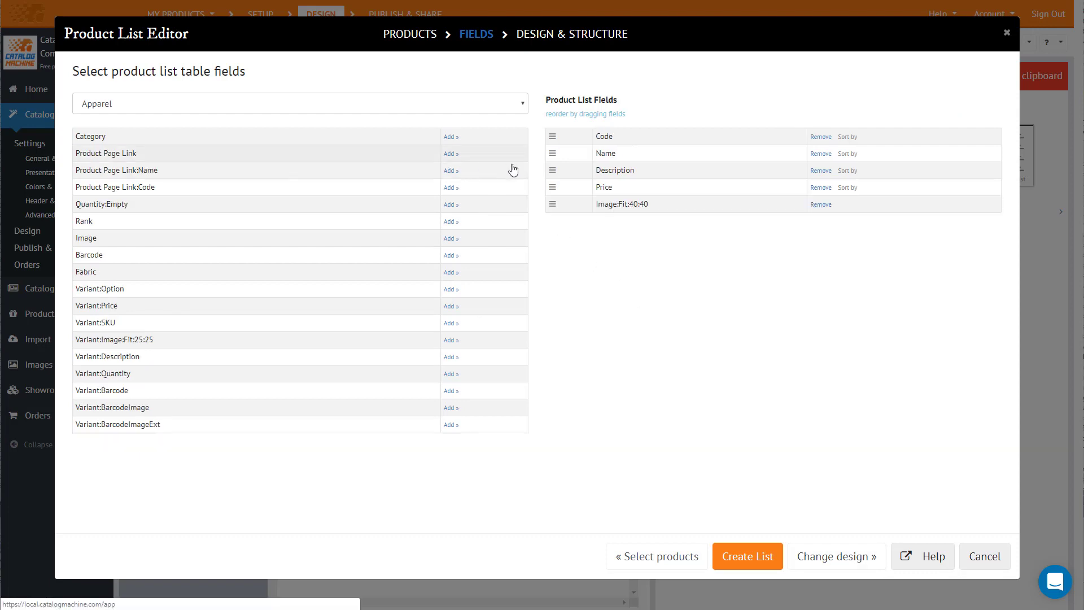
drag(553, 207, 552, 153)
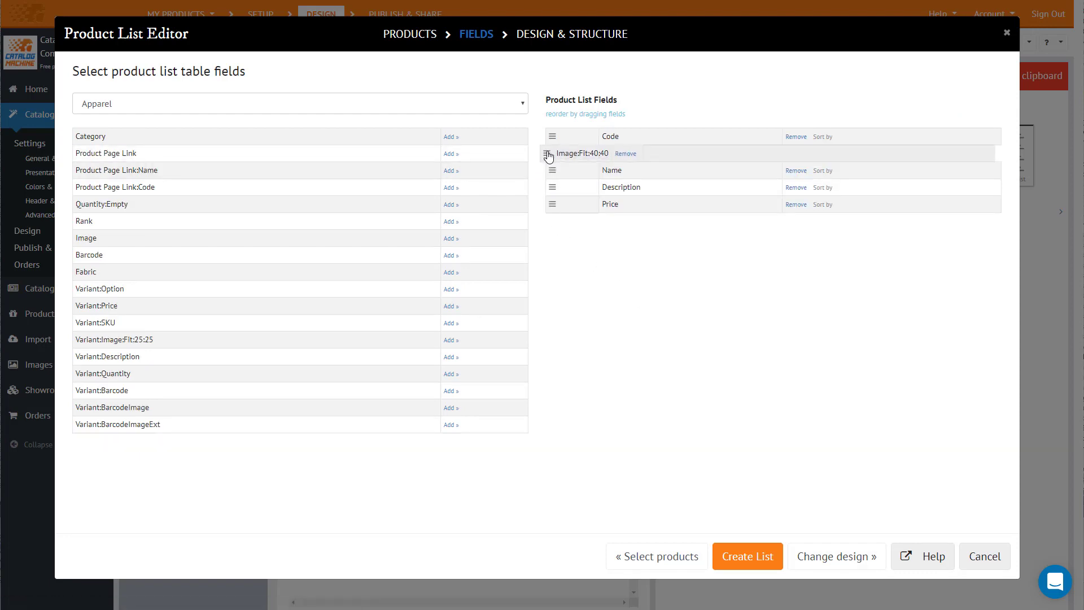
click(745, 557)
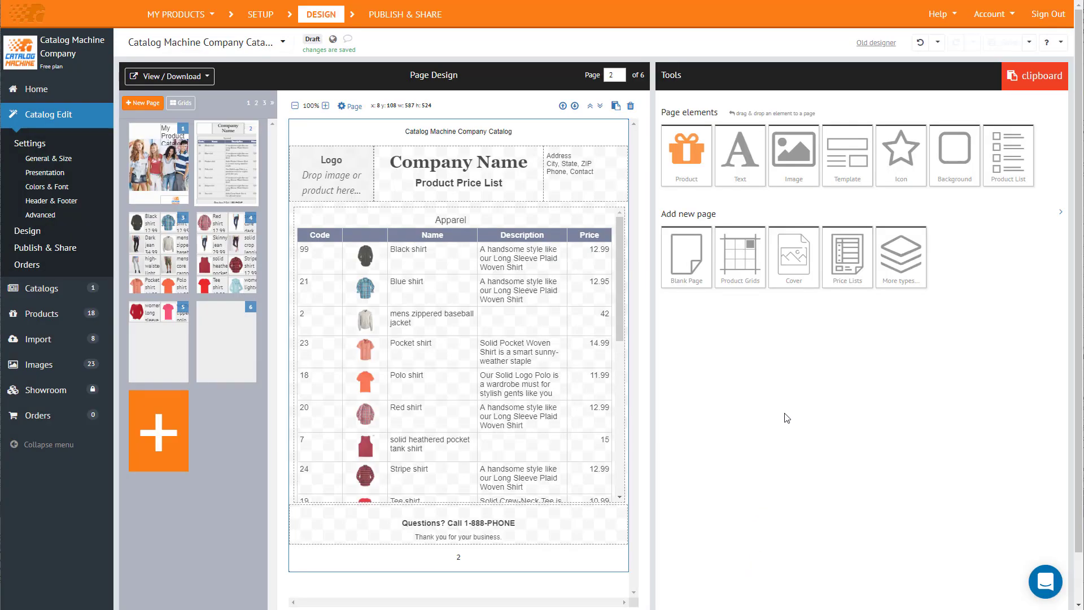
Place the catalogmachine logo image on page 2's Logo placeholder.
click(796, 162)
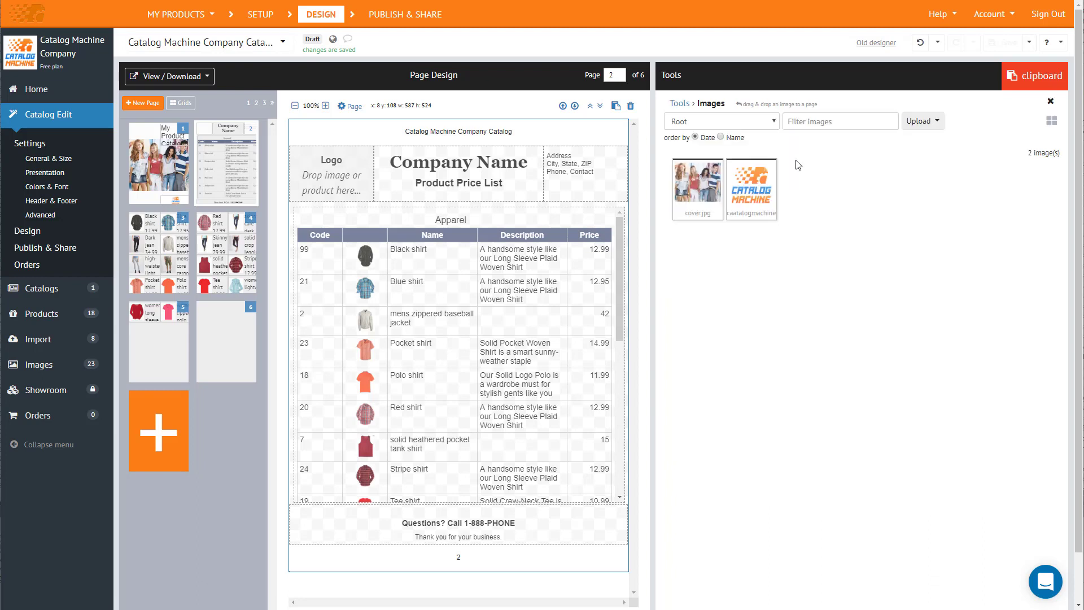
drag(750, 182, 333, 164)
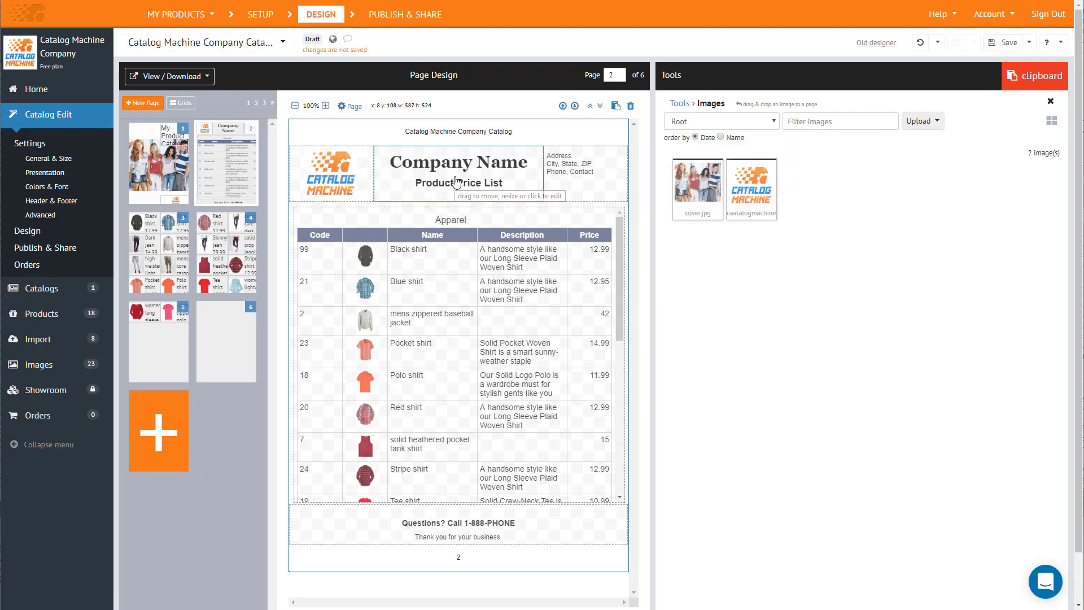
Edit the price list heading from 'Company Name' to 'My Company' and format it in Exo.
click(474, 163)
click(395, 165)
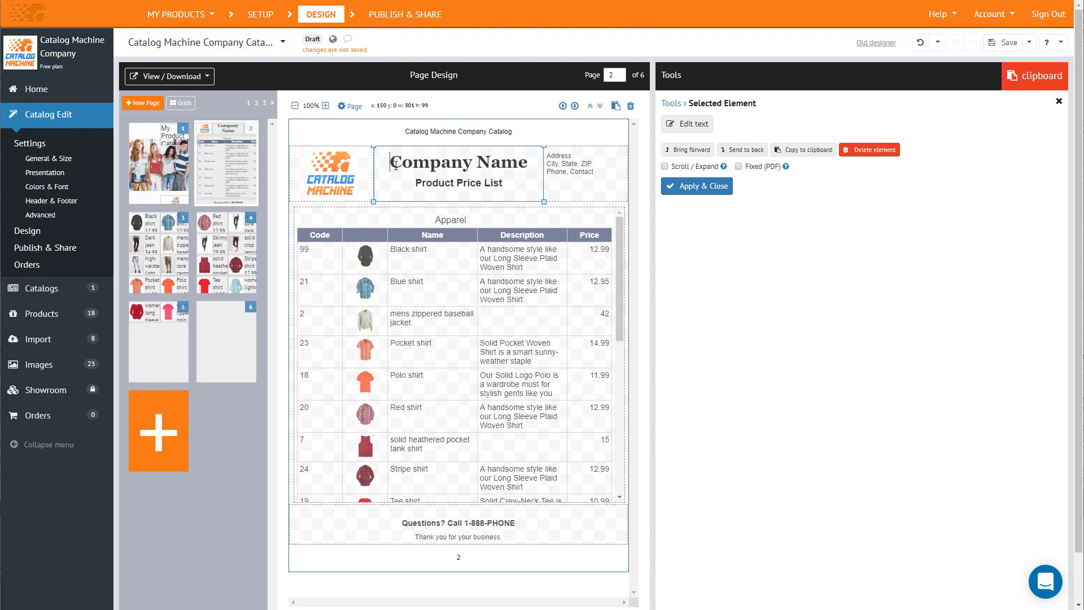
text(My)
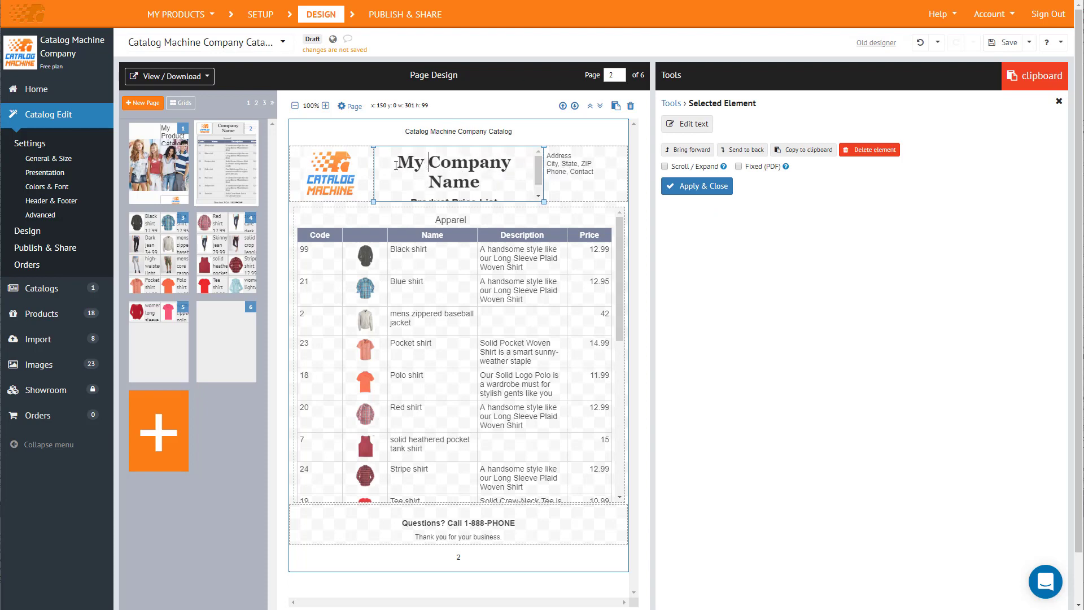
double_click(454, 182)
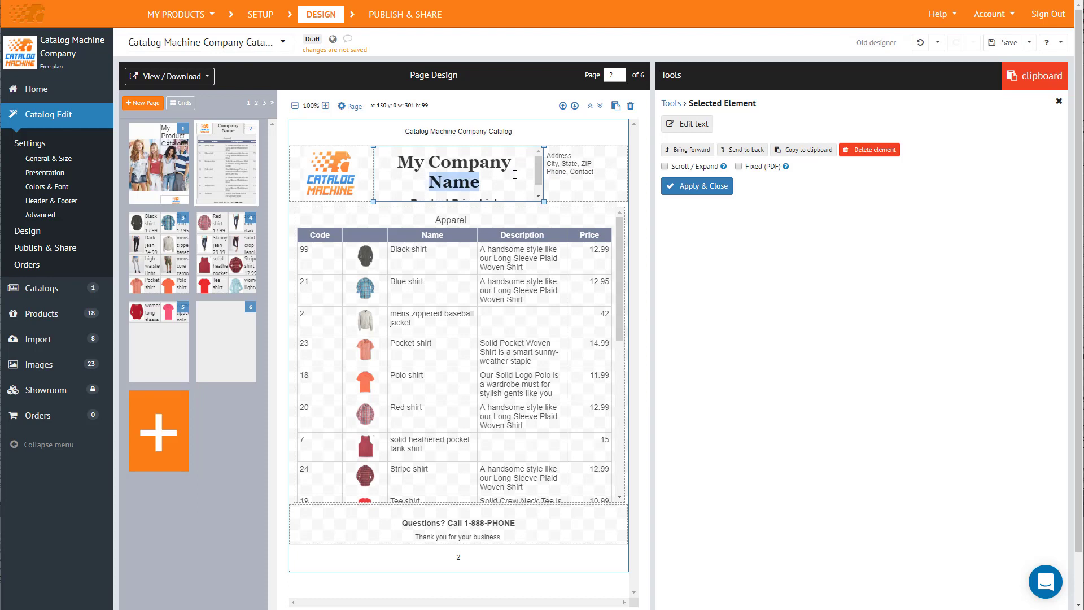
key(BackSpace)
drag(514, 163, 403, 165)
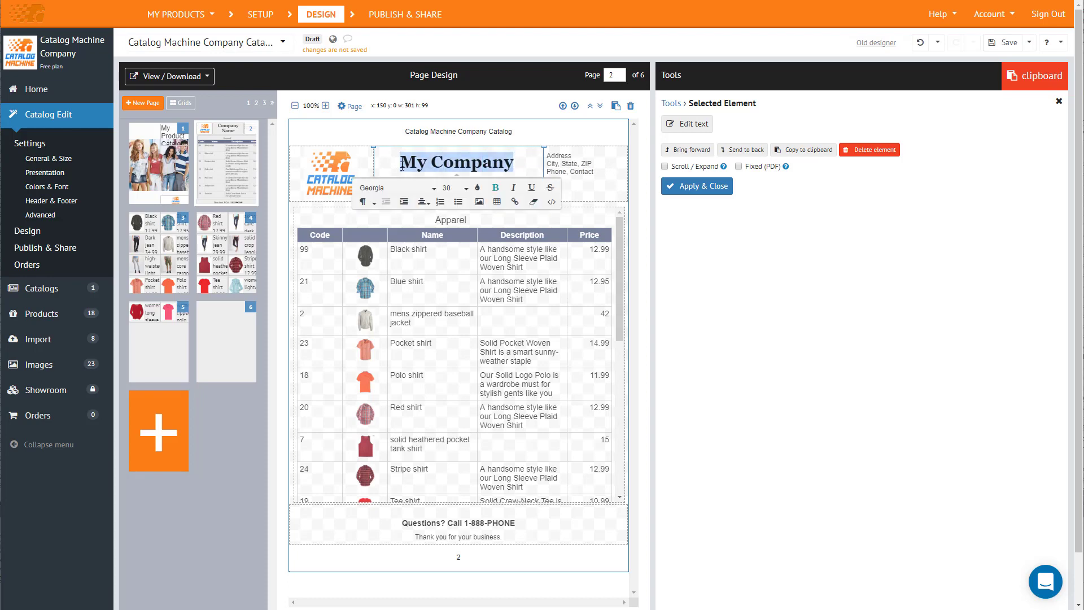
click(423, 190)
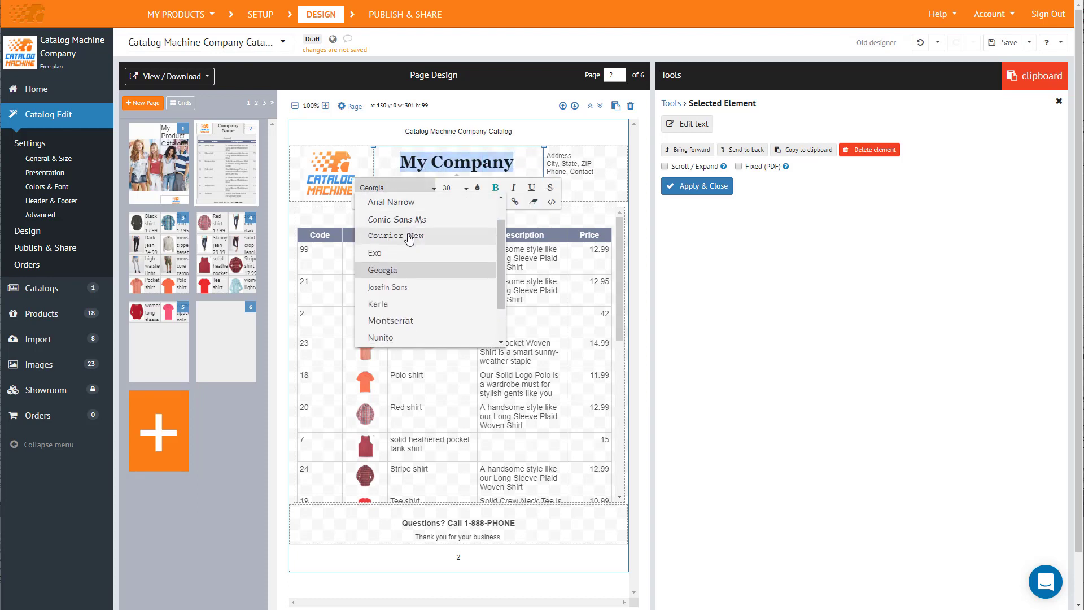
click(402, 253)
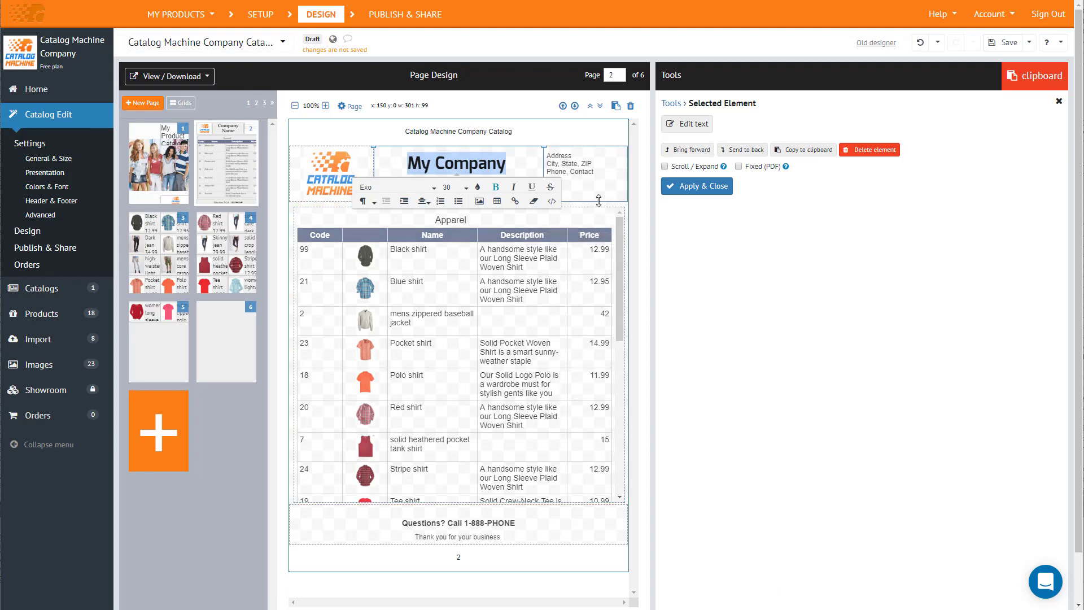
click(600, 195)
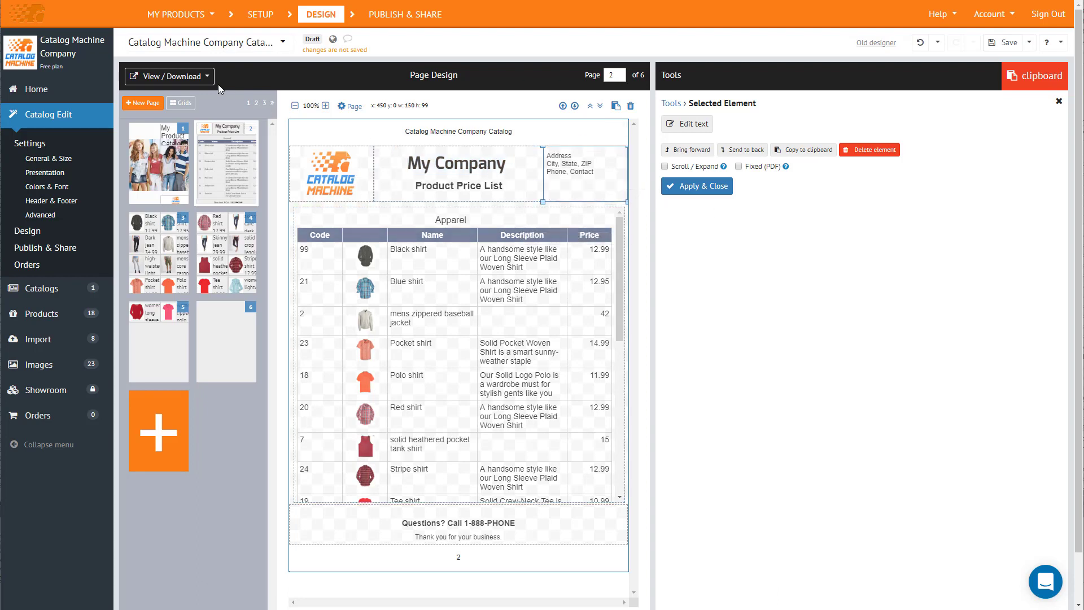
Open the online flipbook preview from View / Download and turn to the My Company price list page.
click(196, 81)
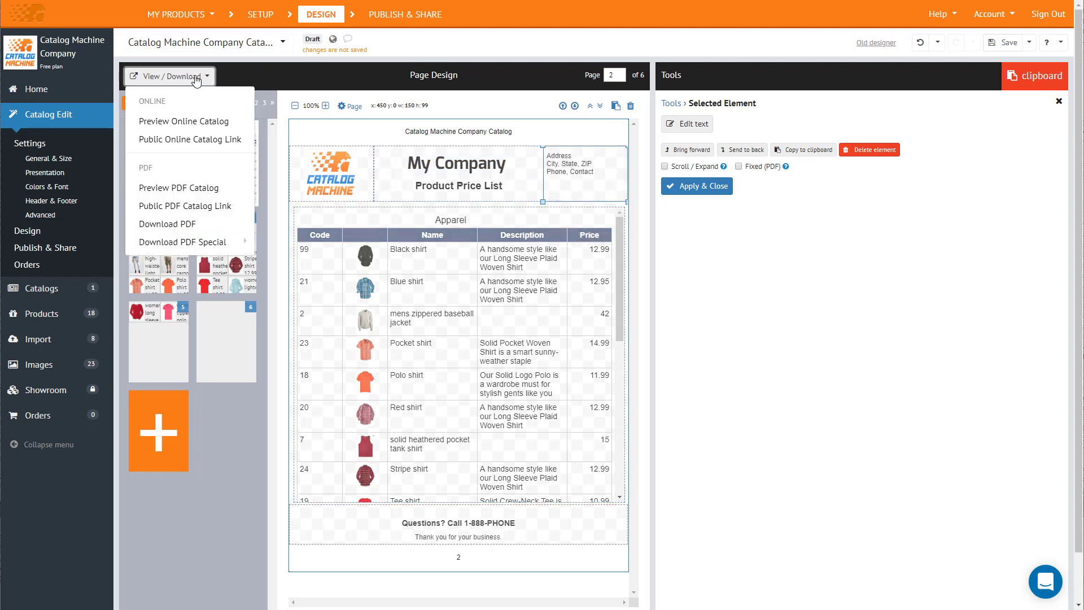
click(196, 126)
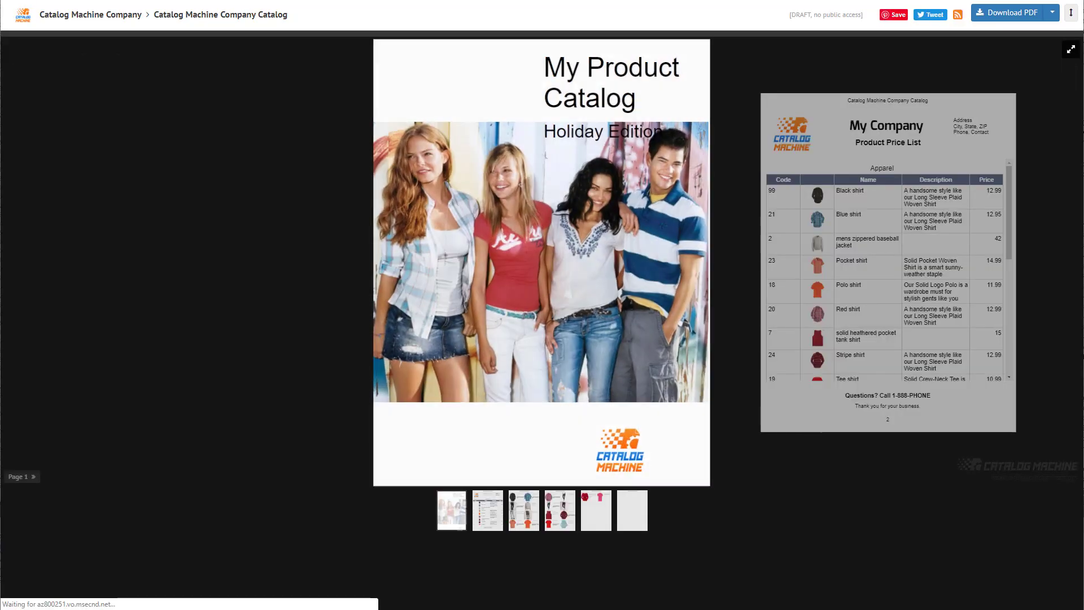
click(893, 365)
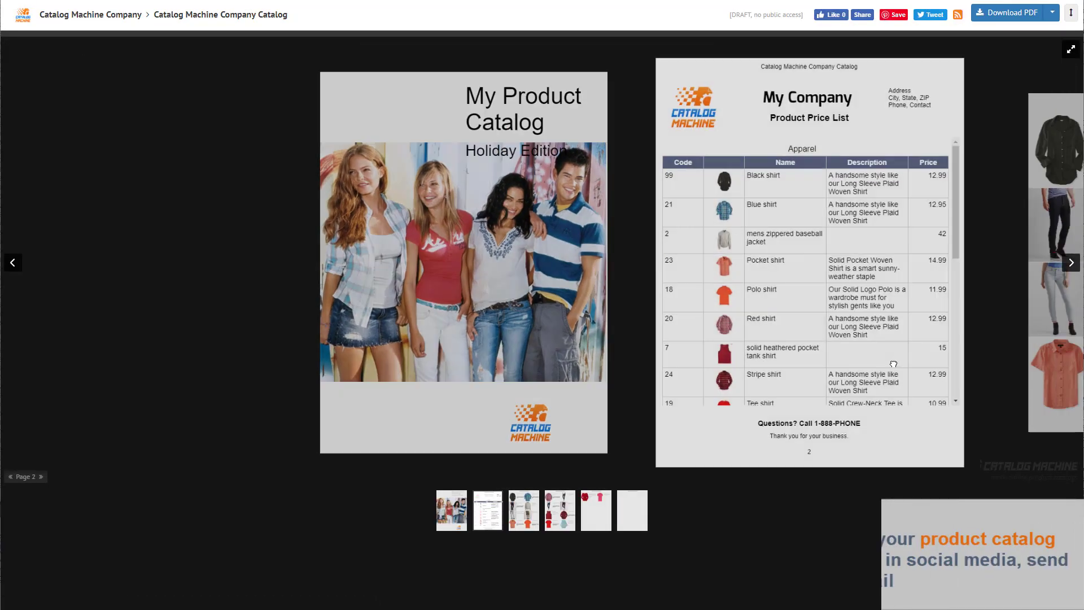
scroll(618, 353, down, 3)
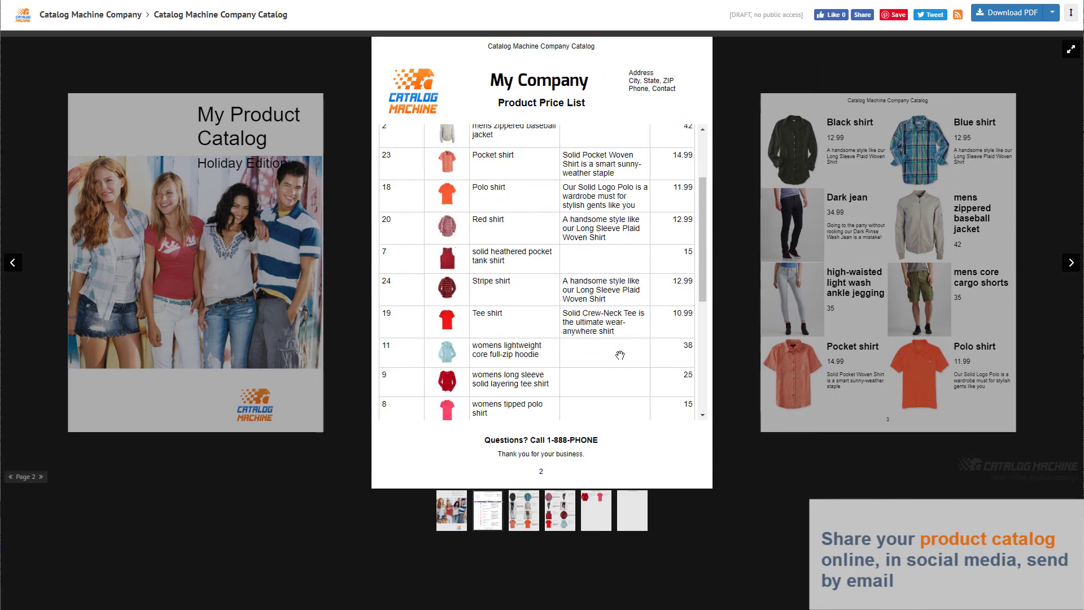